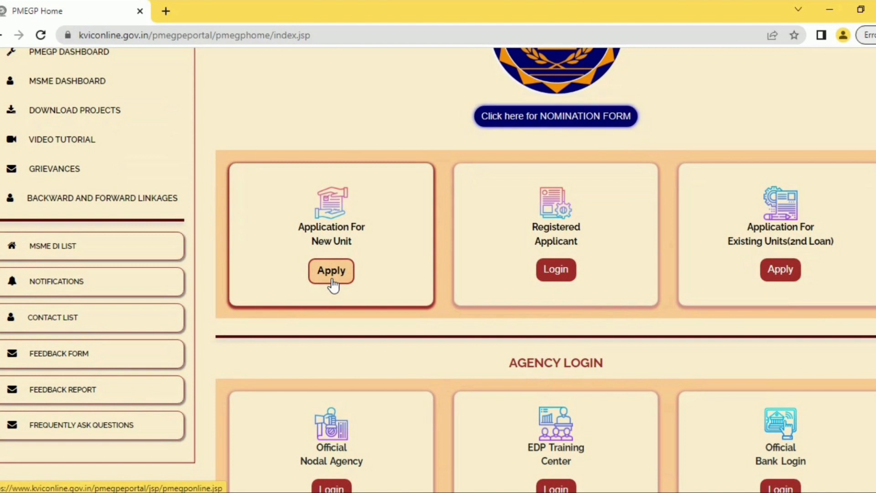
- Start a new-unit application and enter the applicant's Aadhaar number
click(333, 280)
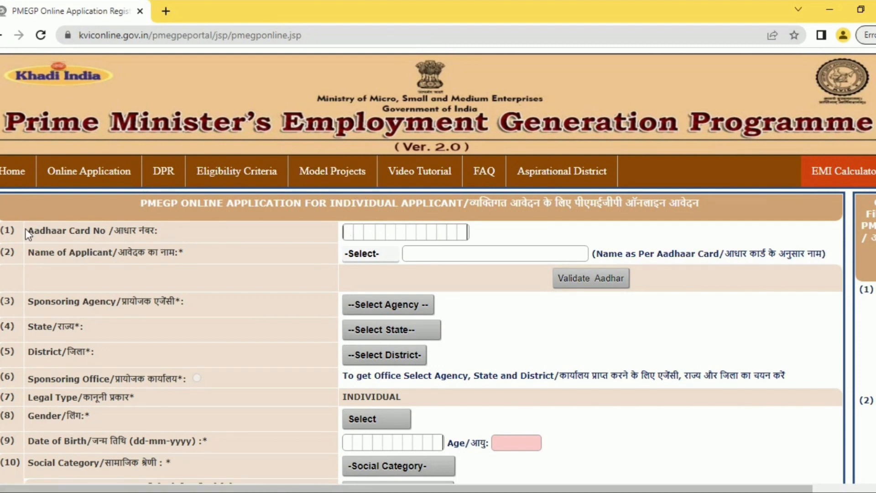
drag(27, 231, 123, 236)
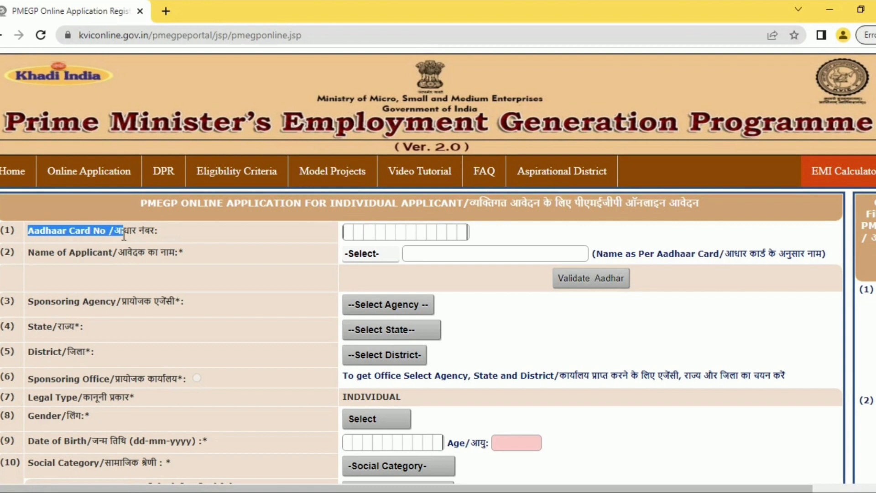
click(349, 235)
text(12)
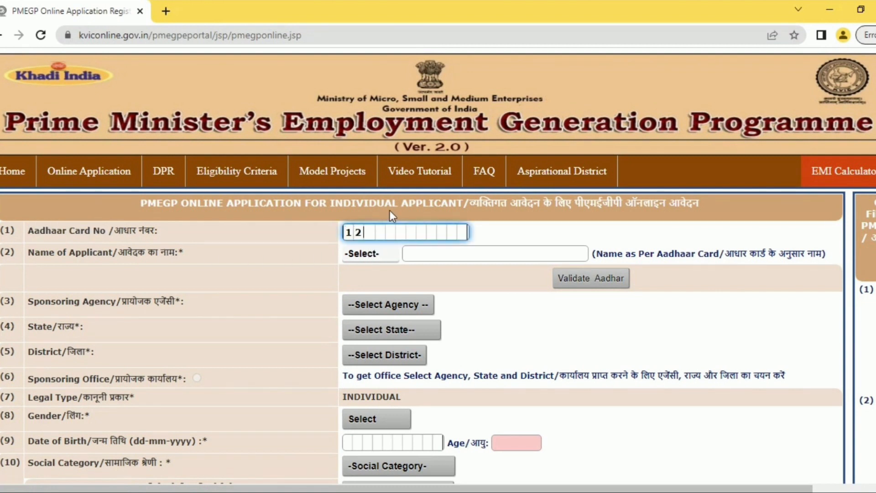
text(3456789101)
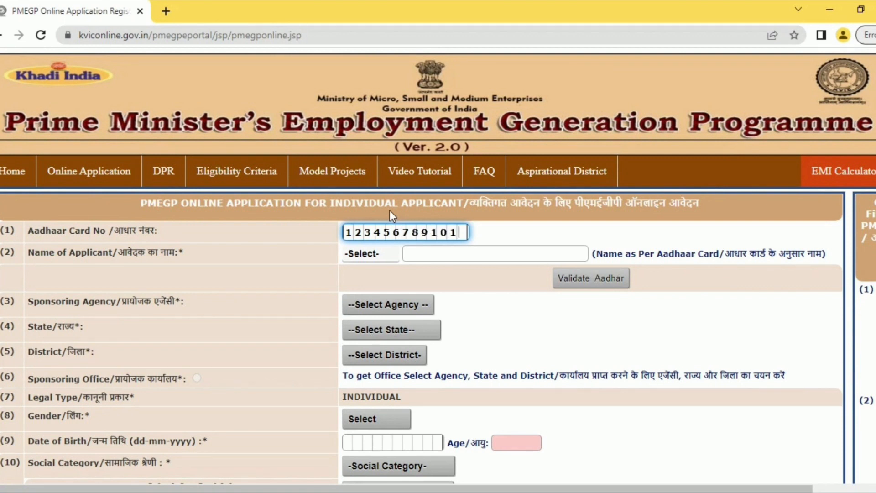
- Set the title to Shri, enter the applicant's name, and validate the Aadhaar
click(430, 253)
click(389, 257)
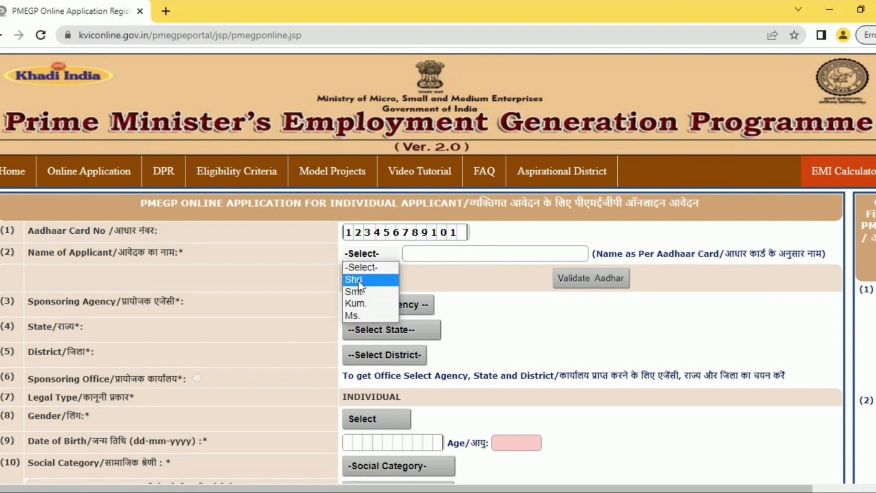
click(358, 280)
click(444, 255)
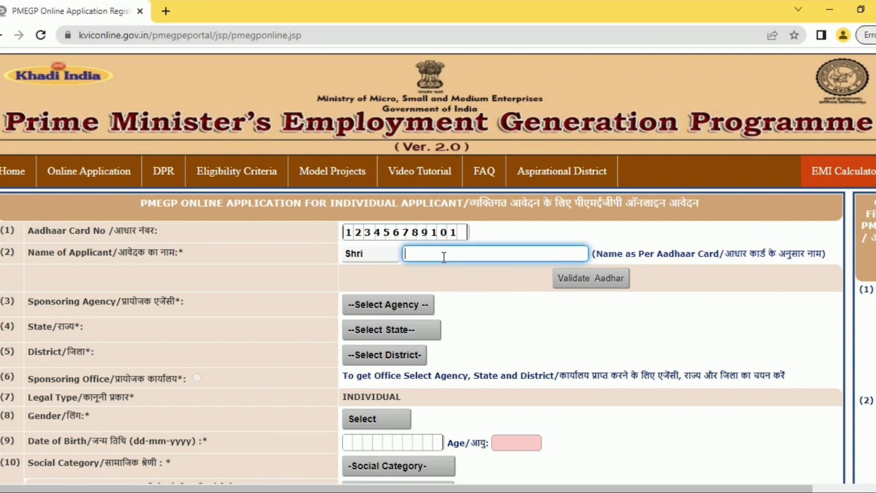
text(abc)
click(580, 283)
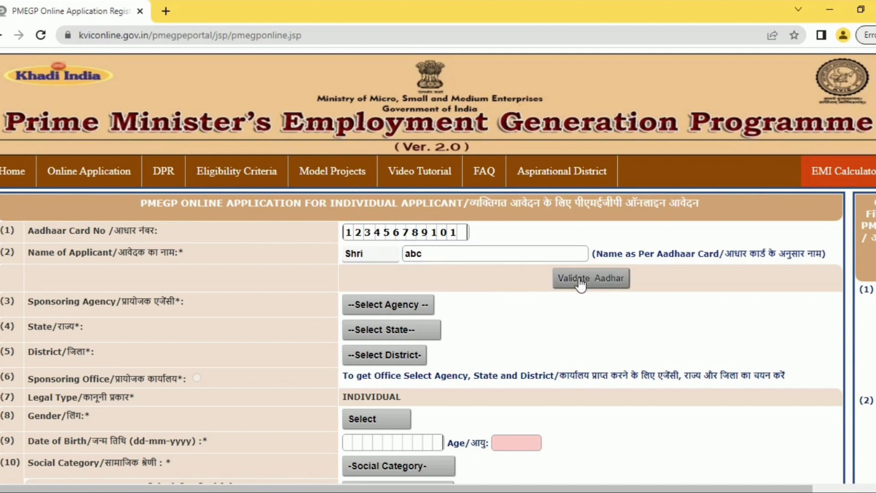
click(386, 305)
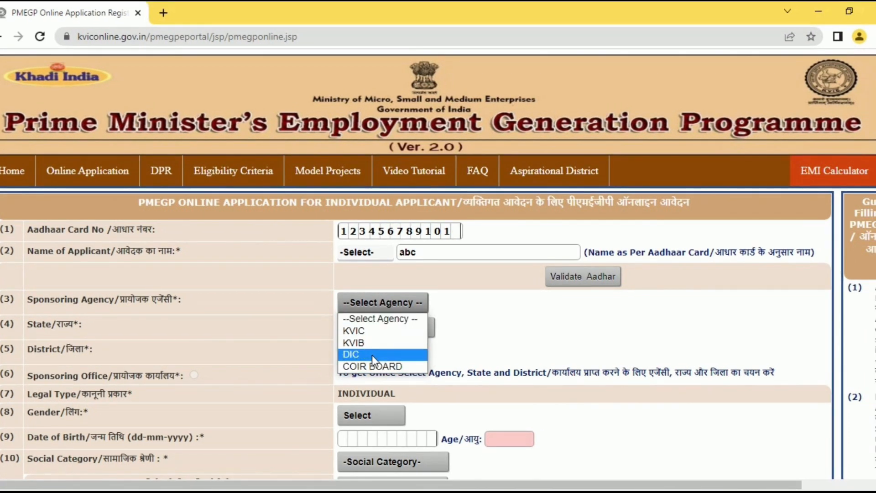
- Choose DIC as the sponsoring agency, Maharashtra as the state and Mumbai as the district
click(371, 355)
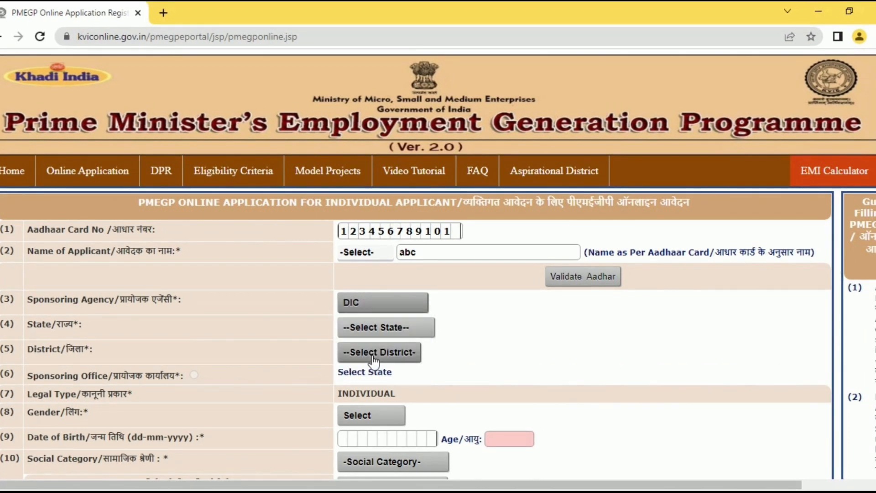
click(370, 328)
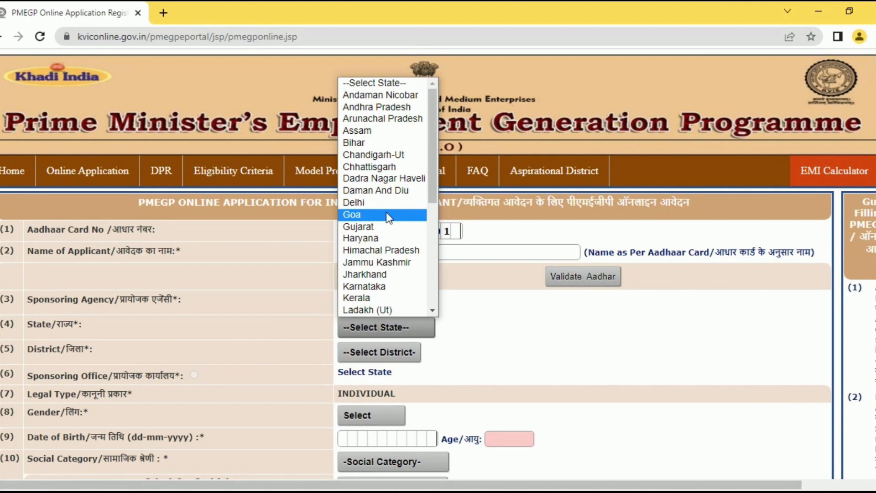
text(mah)
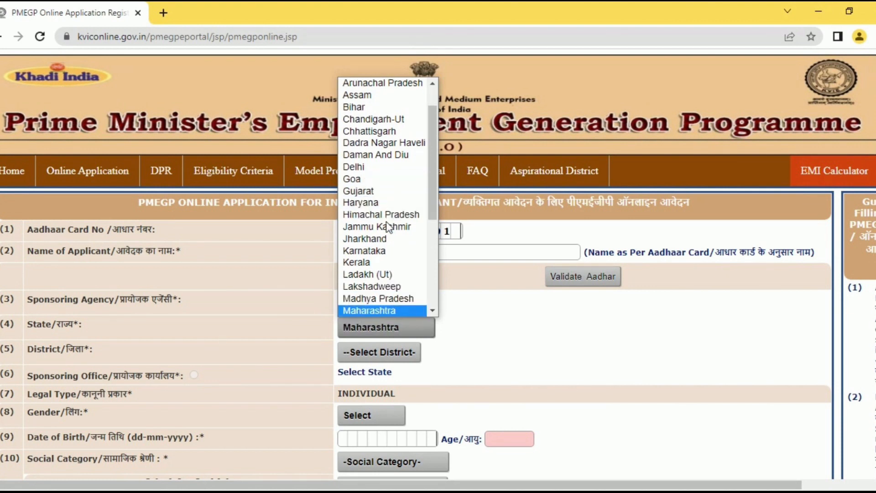
key(Return)
click(378, 351)
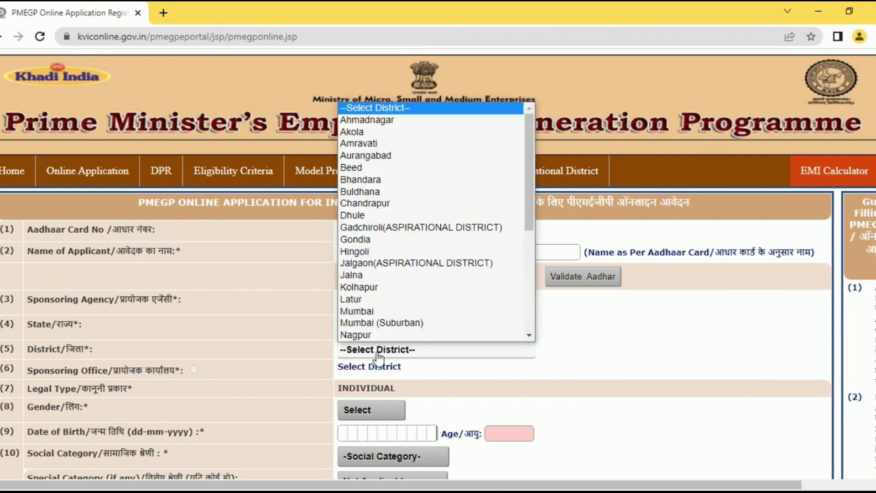
scroll(365, 331, down, 1)
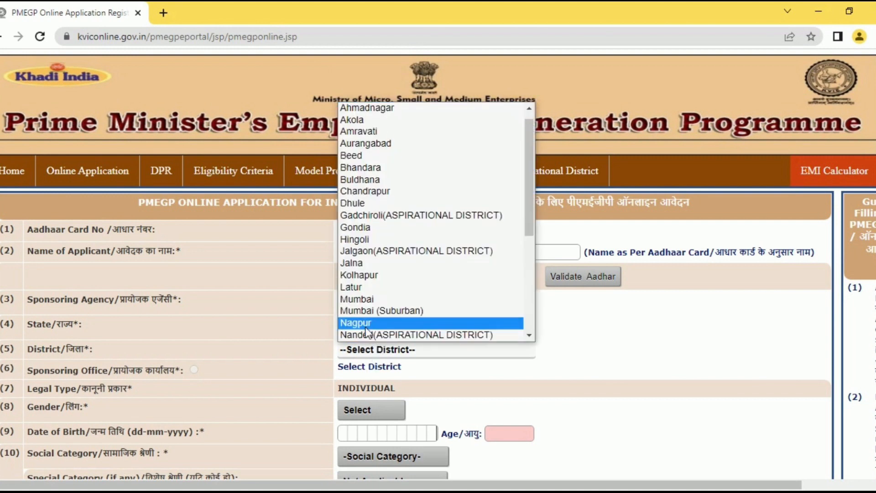
click(361, 301)
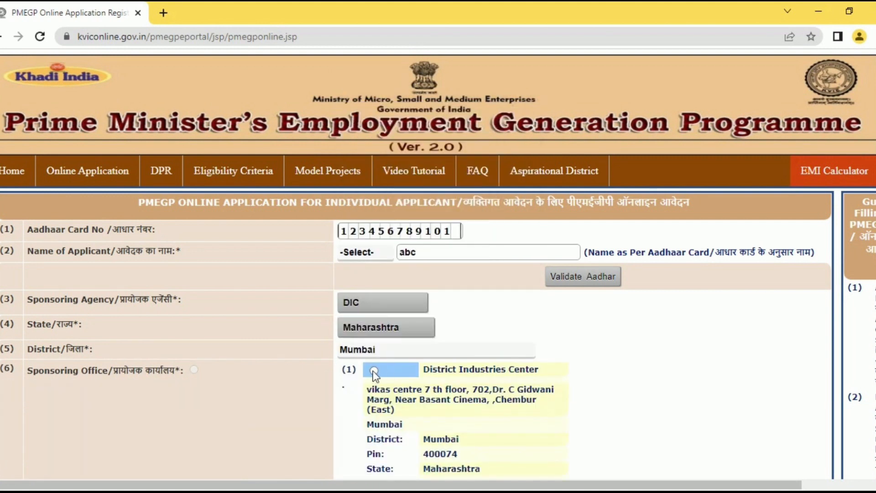
scroll(871, 114, down, 3)
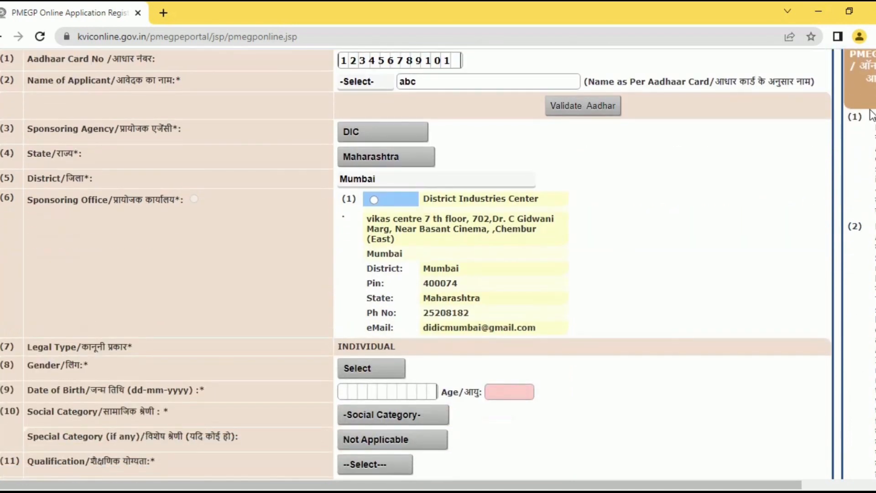
click(373, 200)
scroll(438, 264, down, 4)
scroll(438, 264, up, 1)
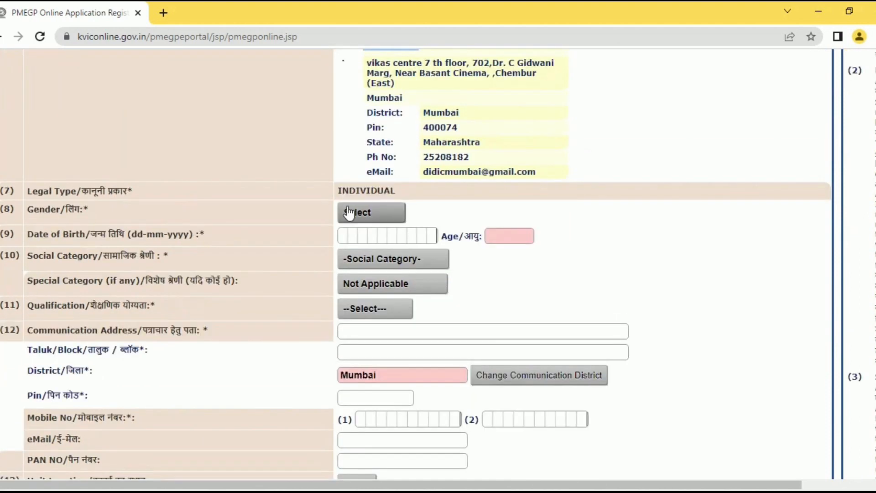
click(393, 212)
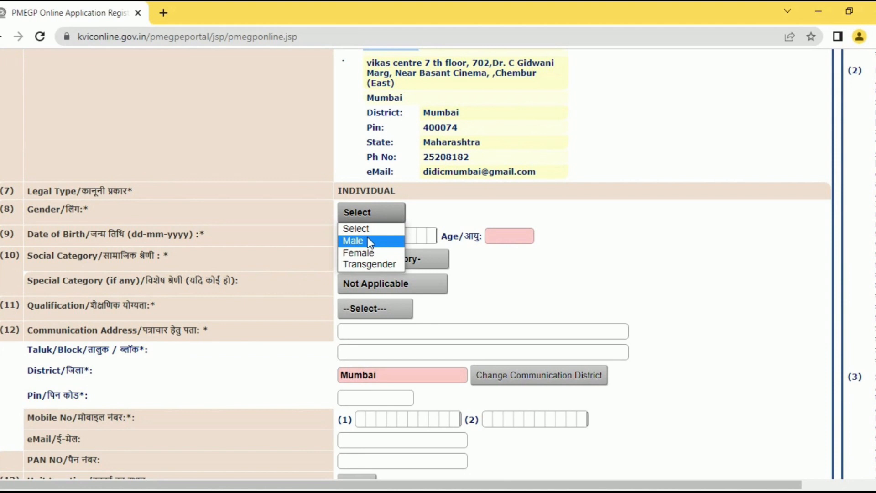
click(368, 239)
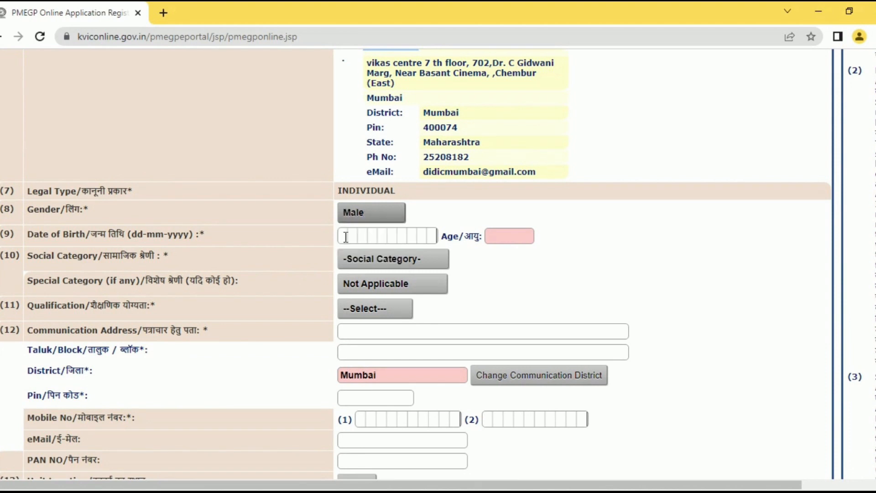
click(345, 236)
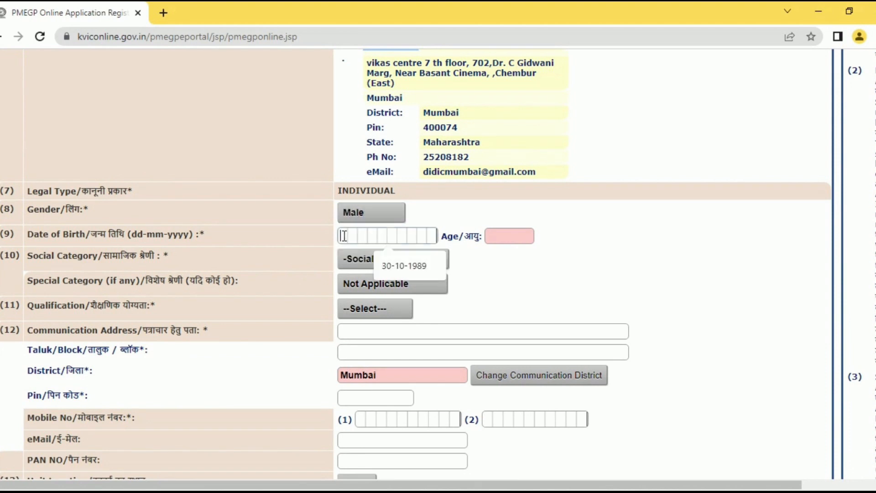
click(417, 260)
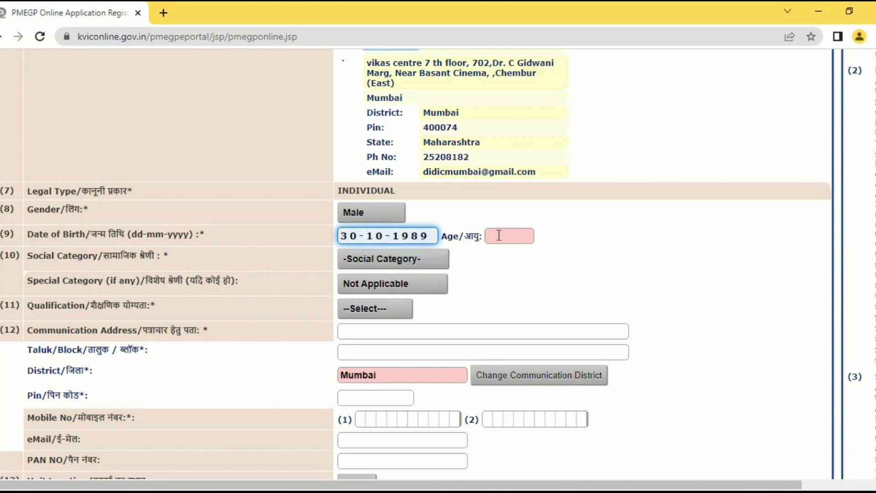
key(Tab)
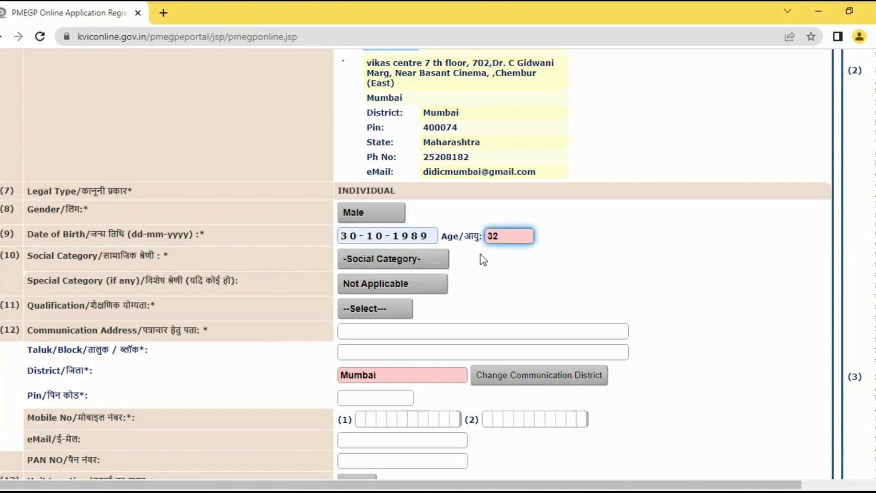
- Set social category General, special category Not Applicable and qualification Graduate
click(407, 261)
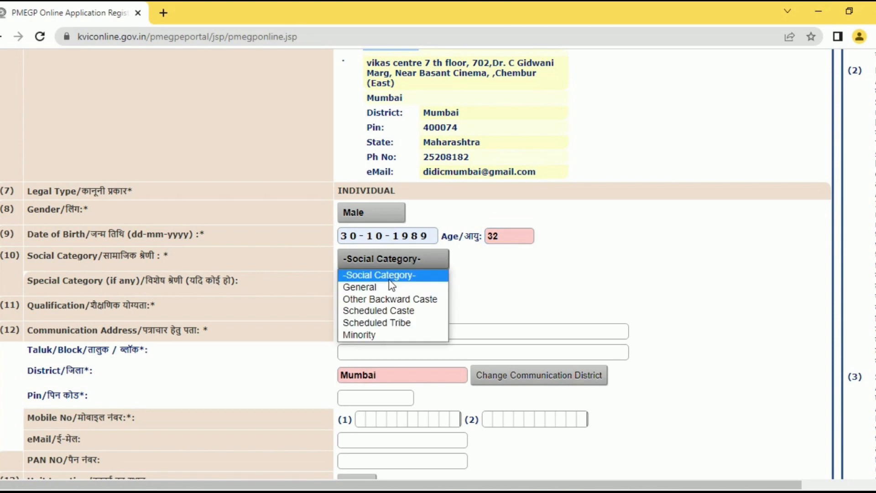
click(376, 287)
click(376, 287)
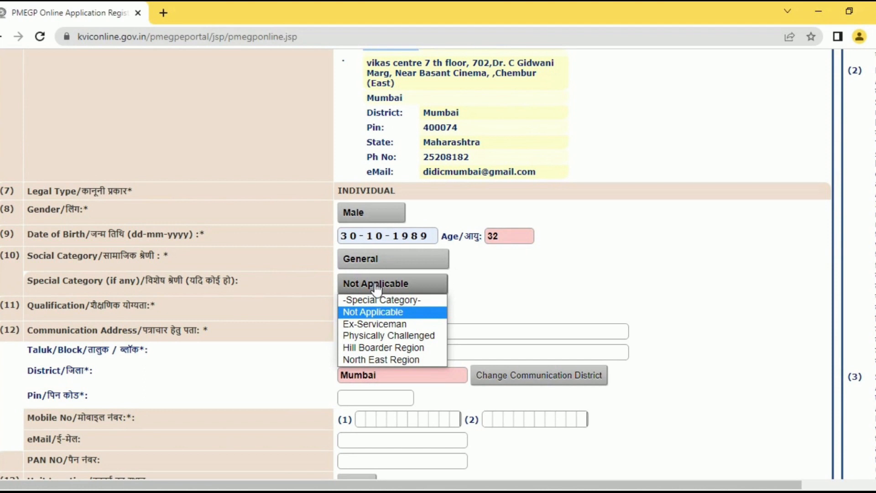
click(373, 311)
click(372, 312)
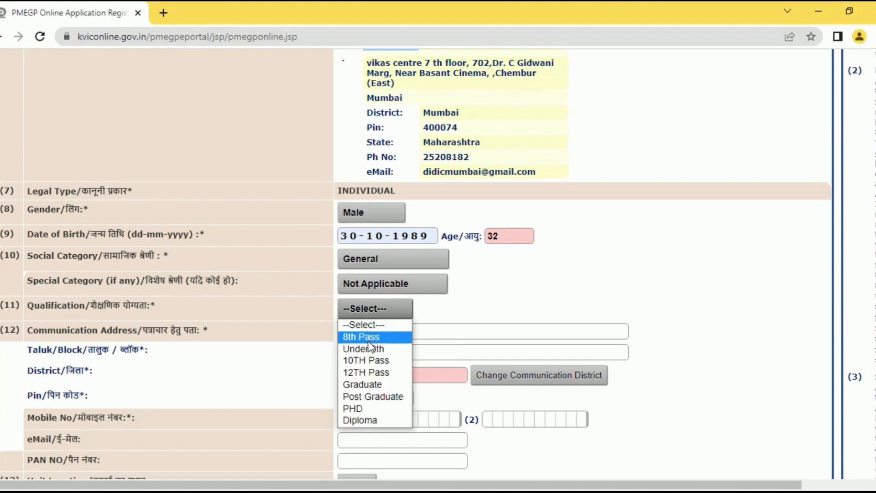
click(363, 384)
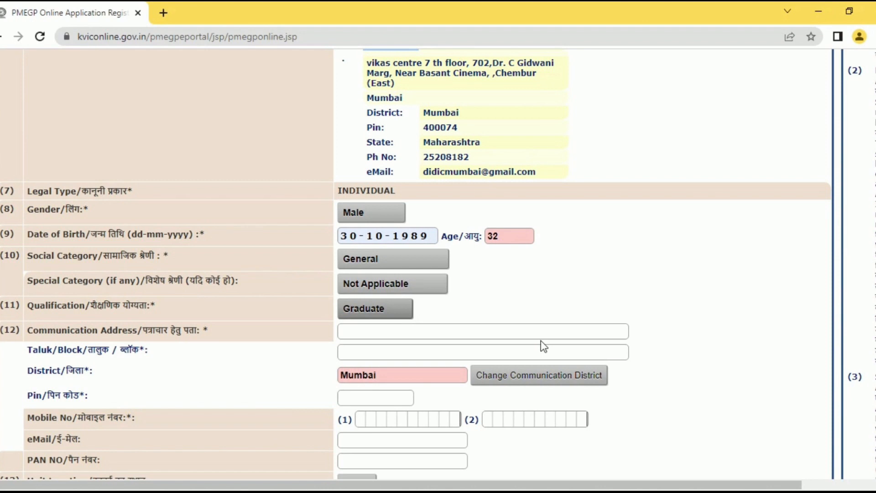
- Enter the communication address, taluk/block Mumbai and the pin code
scroll(543, 346, down, 2)
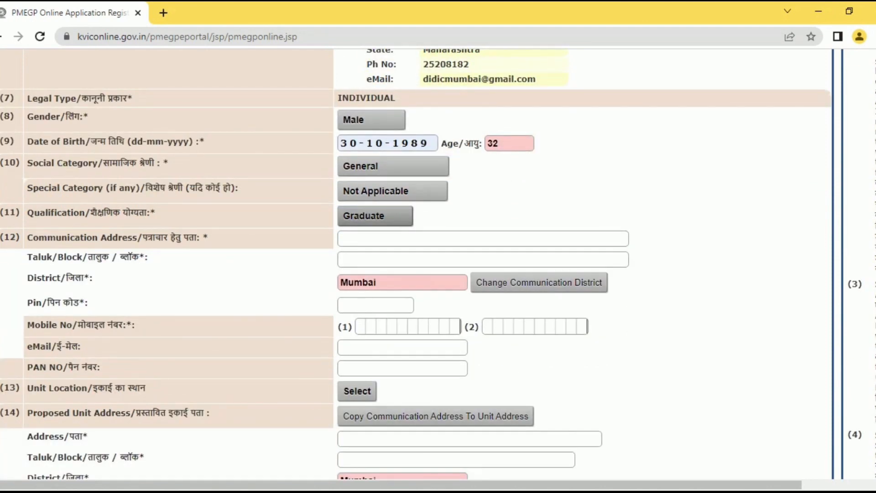
scroll(506, 182, down, 1)
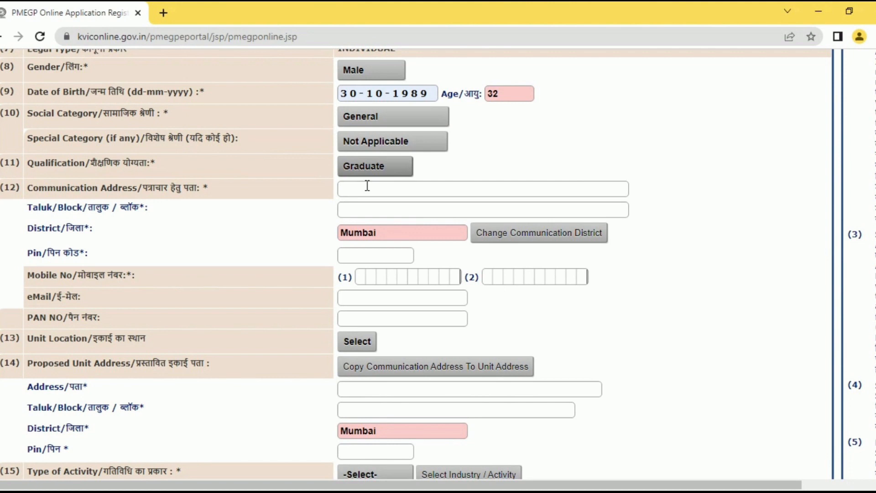
click(367, 186)
text(abc bldg, abc lane)
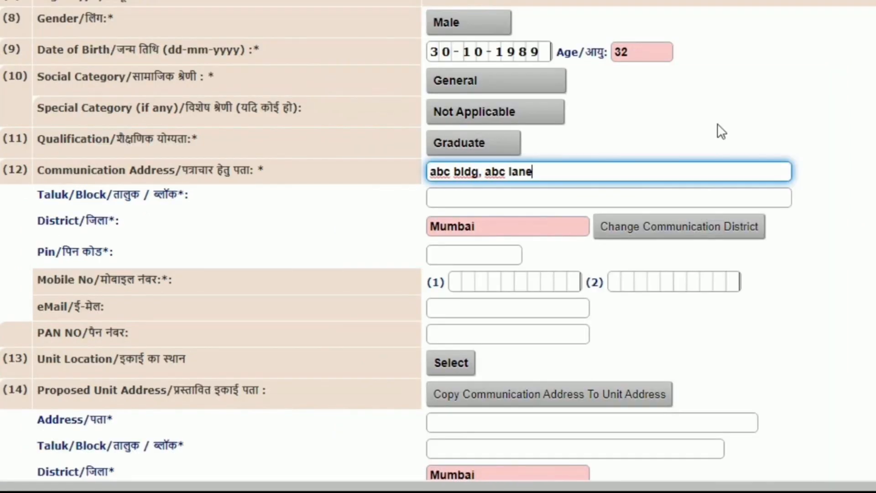
text(, mumbai)
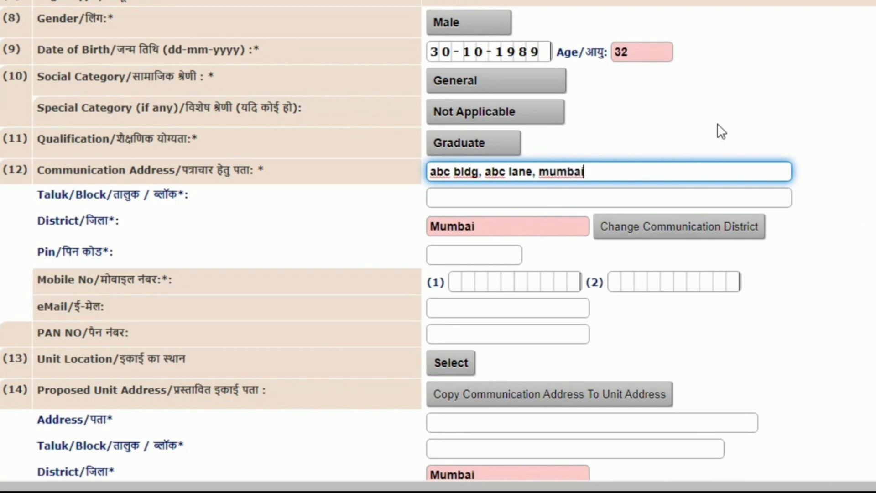
click(512, 198)
text(mumbai)
click(467, 256)
text(400001)
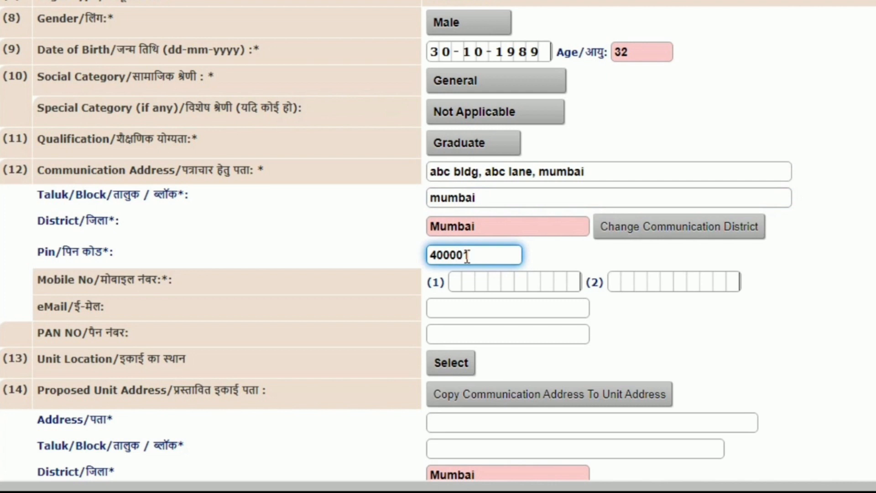
- Fill in the applicant's mobile number, e-mail and PAN, and set unit location to Urban
click(450, 281)
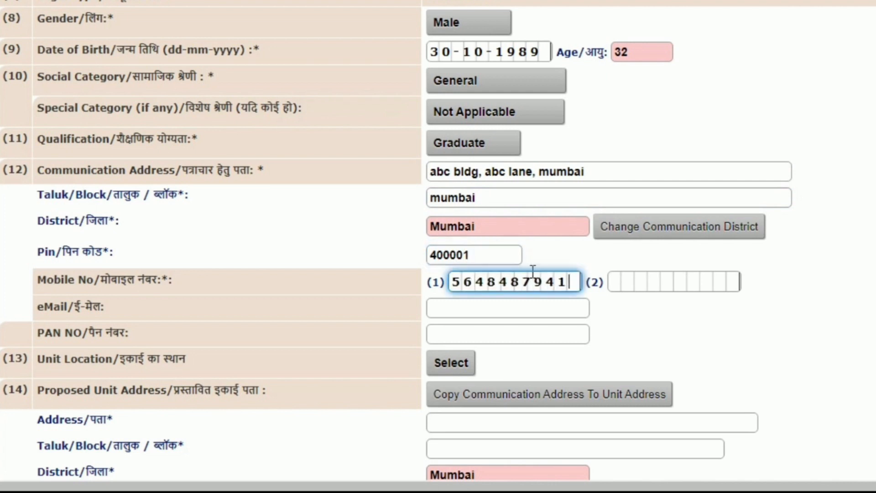
key(Tab)
key(Tab)
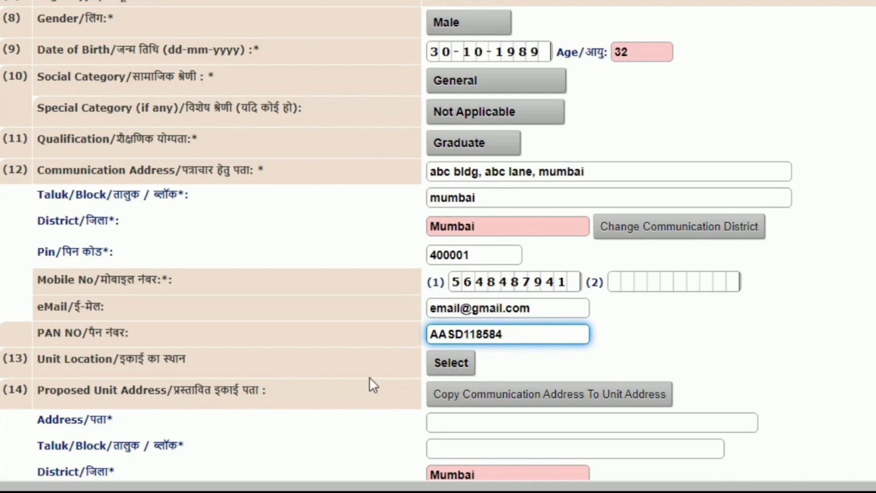
click(450, 364)
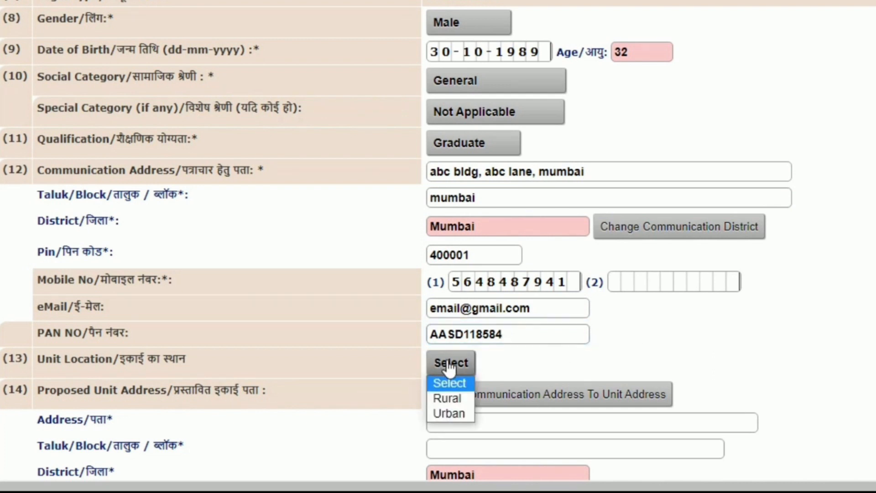
click(448, 413)
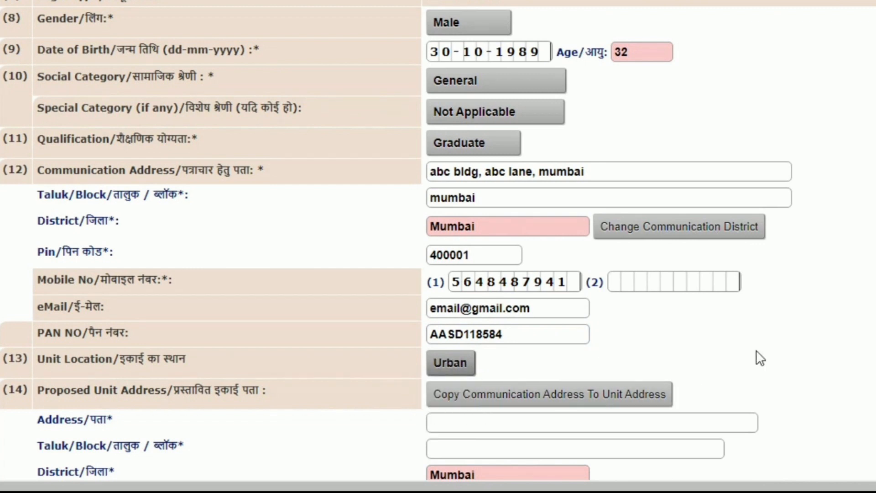
scroll(762, 357, down, 5)
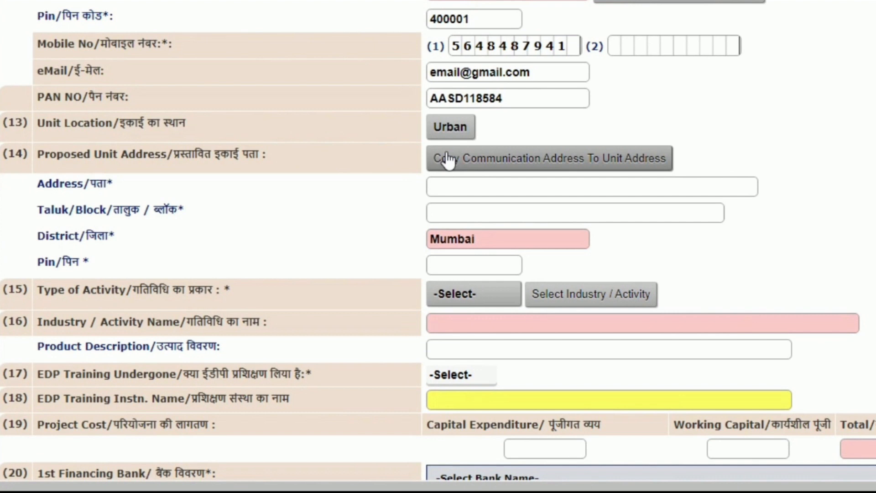
- Copy the communication address to the unit address, choose Manufacturing, and select Cottage soap industry
click(450, 160)
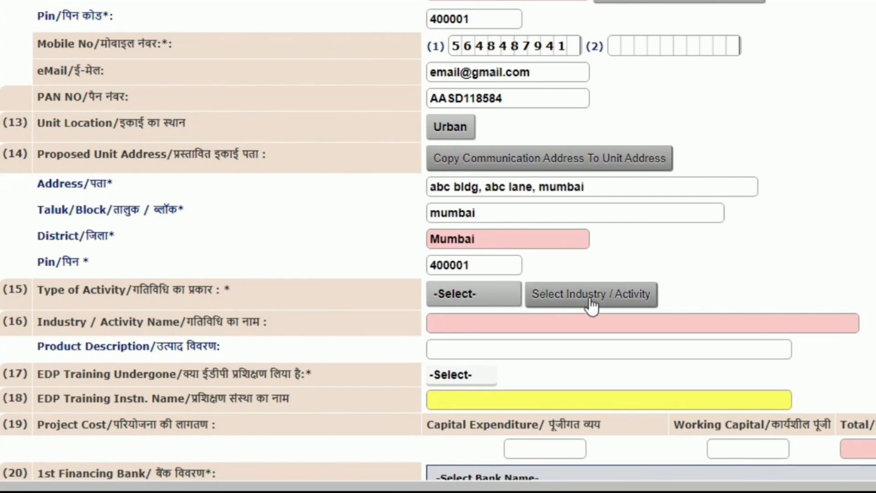
click(485, 297)
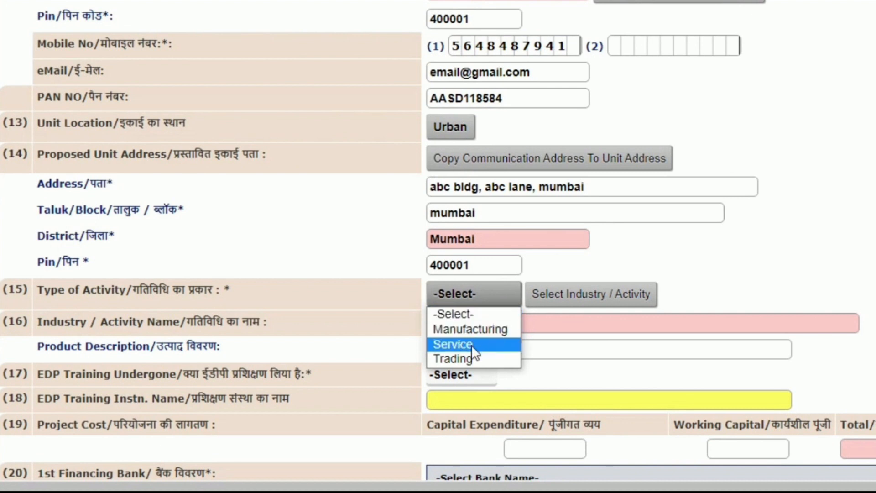
click(473, 329)
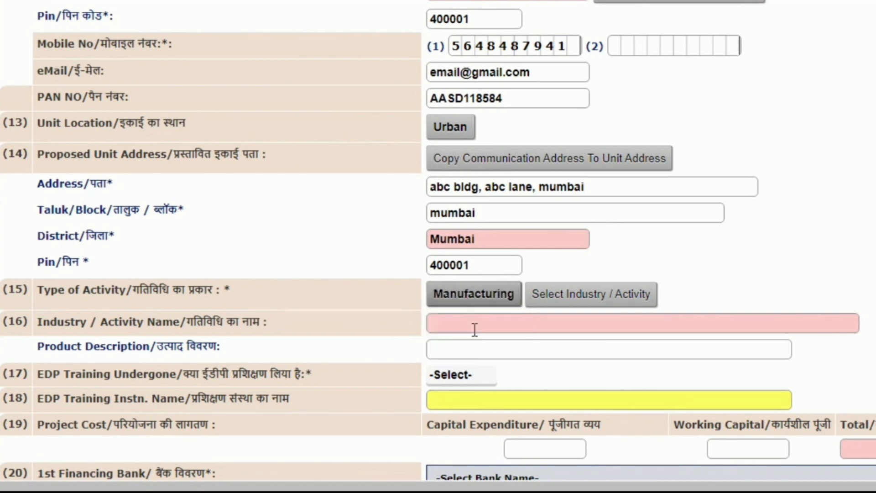
click(559, 303)
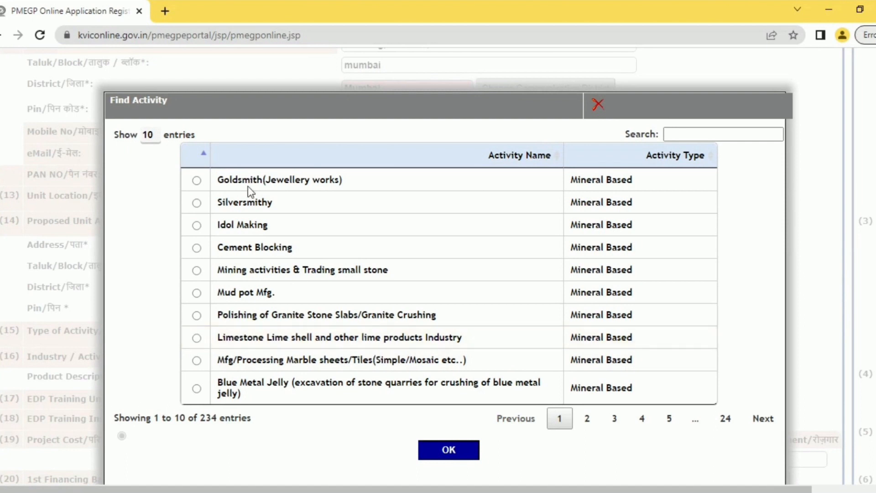
click(684, 132)
text(COTTAGE)
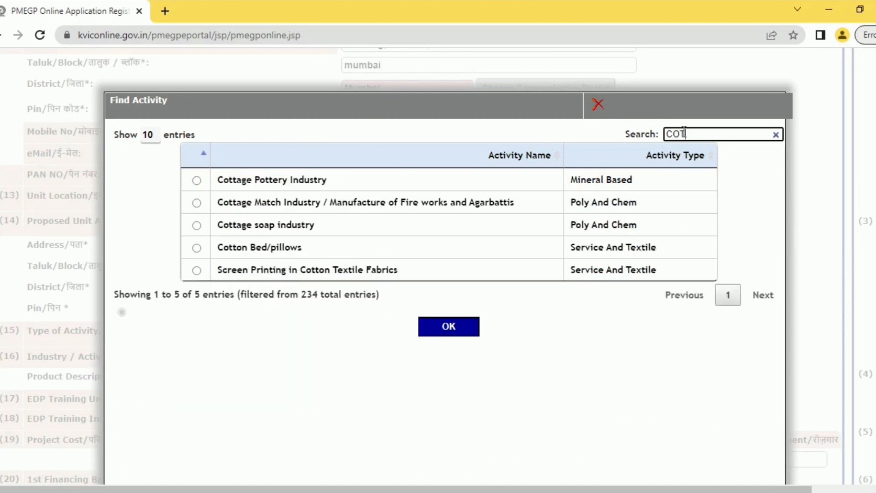
click(195, 225)
click(459, 286)
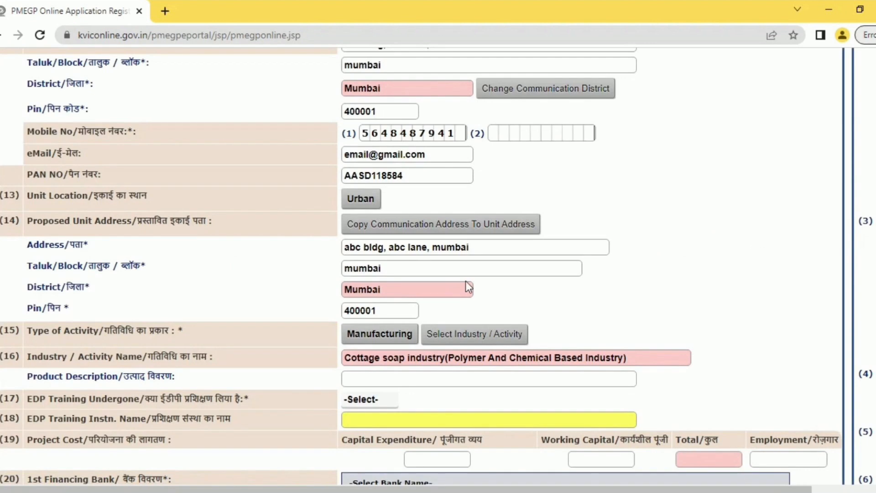
- Describe the product as 'MAKING BEAUTY SOAP BARS, LIQUID SOAPS, HANDWASH' and set EDP training to No
click(359, 381)
text(MAKING BEAUTY SOA)
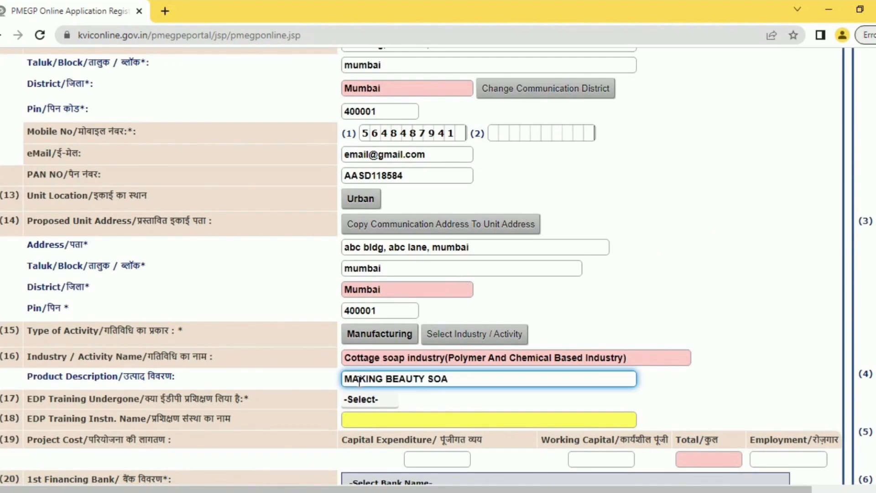
text(P BARS, LIQUID SOAPS, HANDWASH)
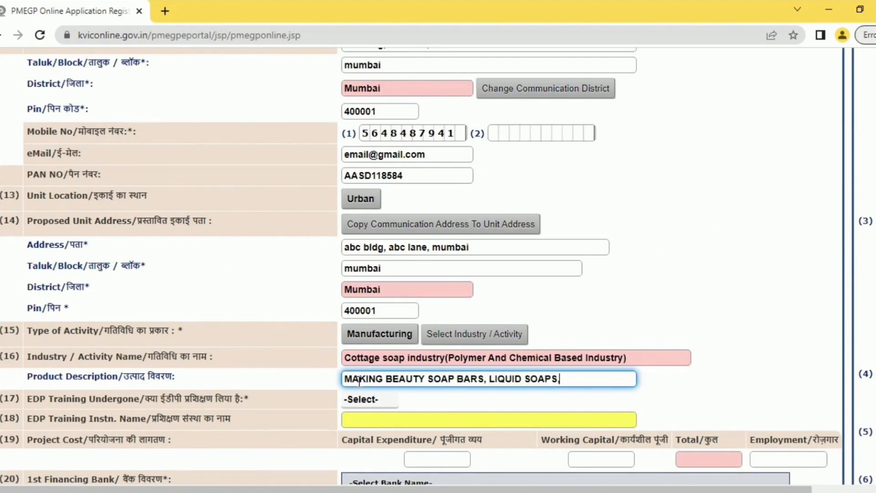
click(382, 403)
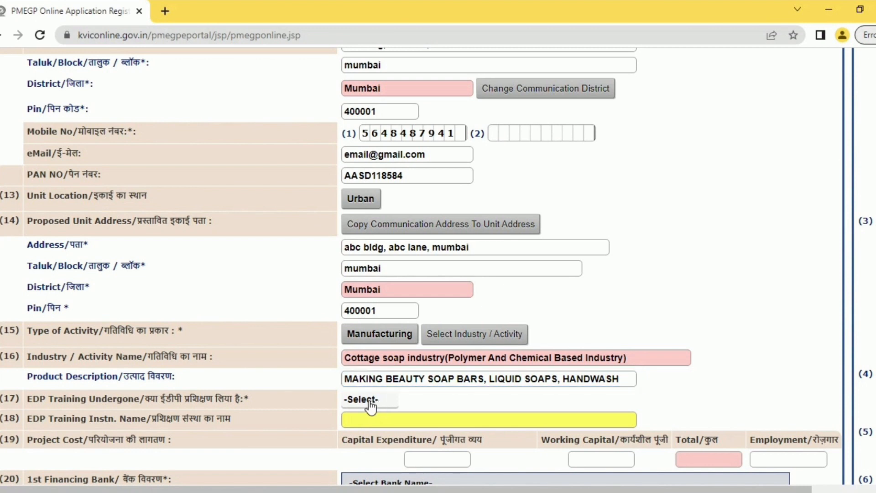
click(381, 402)
click(368, 439)
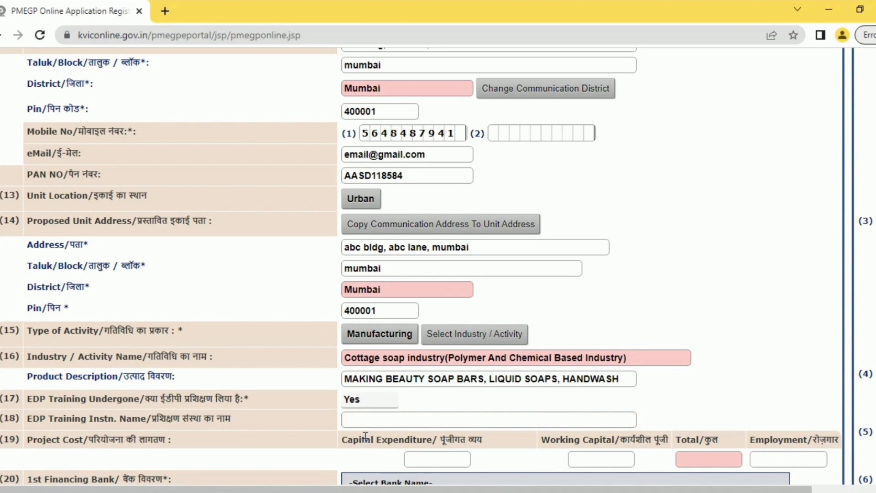
click(368, 406)
click(369, 425)
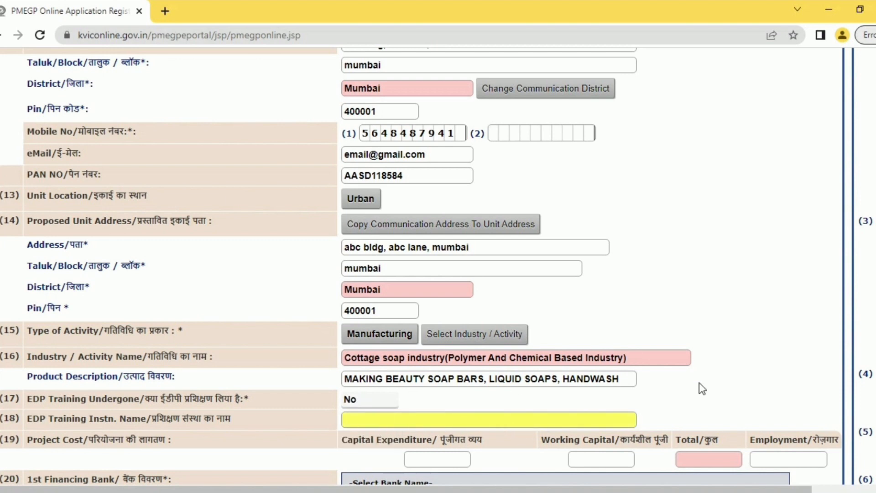
scroll(703, 385, down, 3)
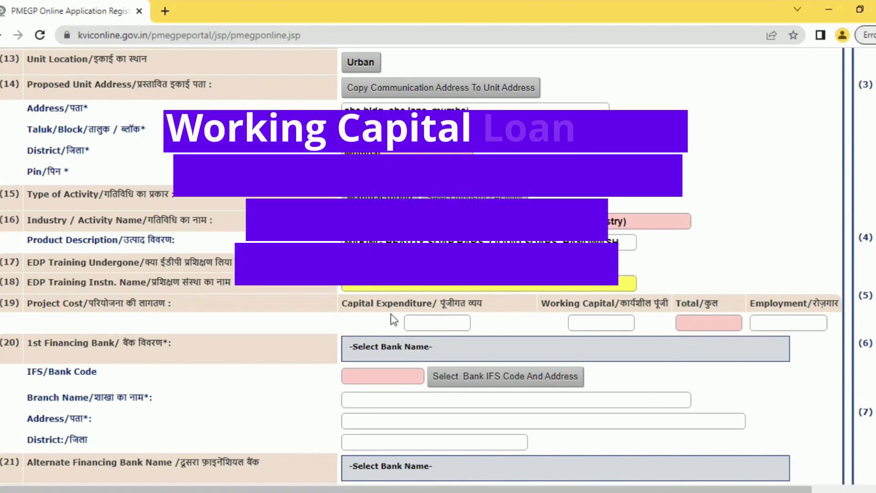
- Visit the capital expenditure and working capital fields, then bring up the first financing bank list
click(444, 319)
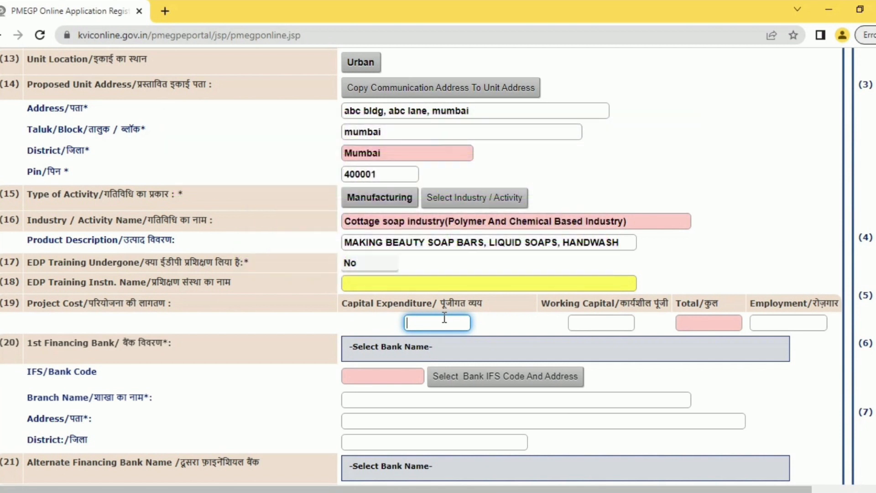
click(596, 321)
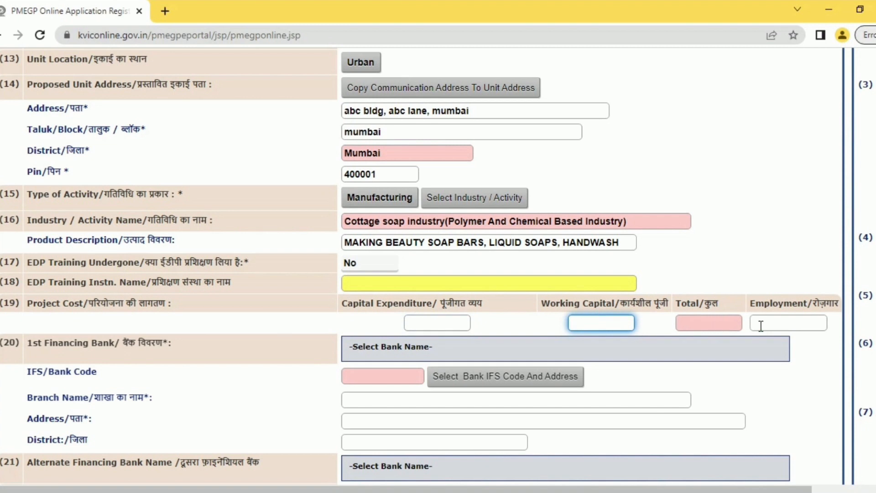
click(427, 318)
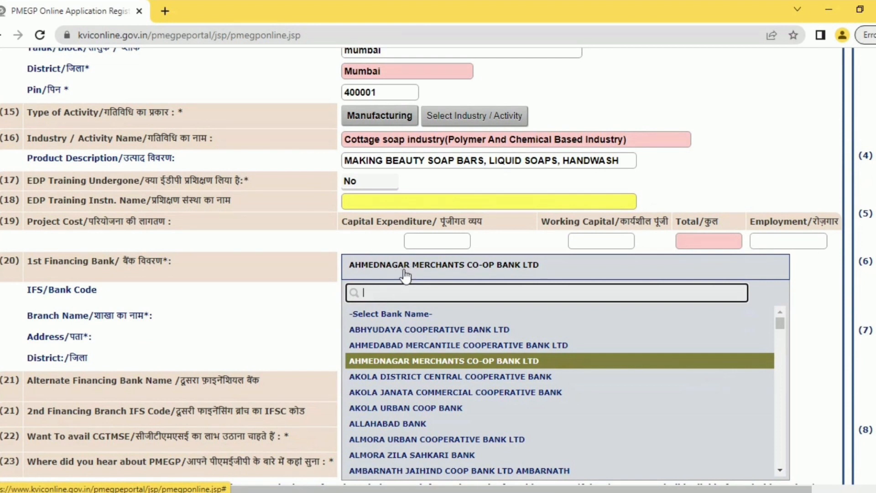
- Set the first financing bank to Abhyudaya Cooperative Bank, Abhyudaya Nagar branch ABHY0065002, leaving the alternate bank blank
click(394, 330)
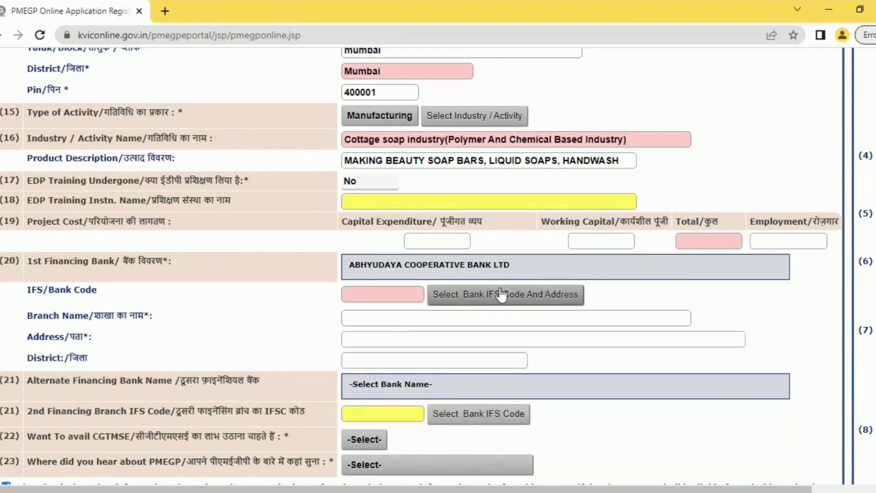
click(457, 301)
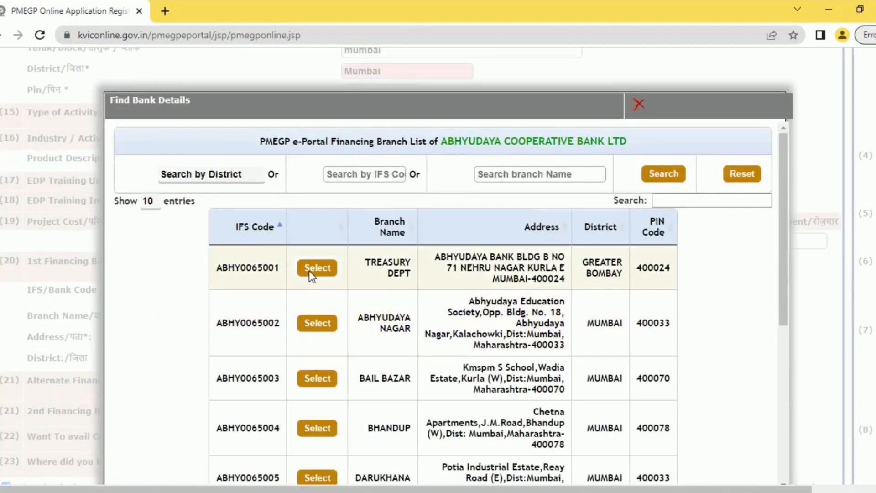
click(317, 323)
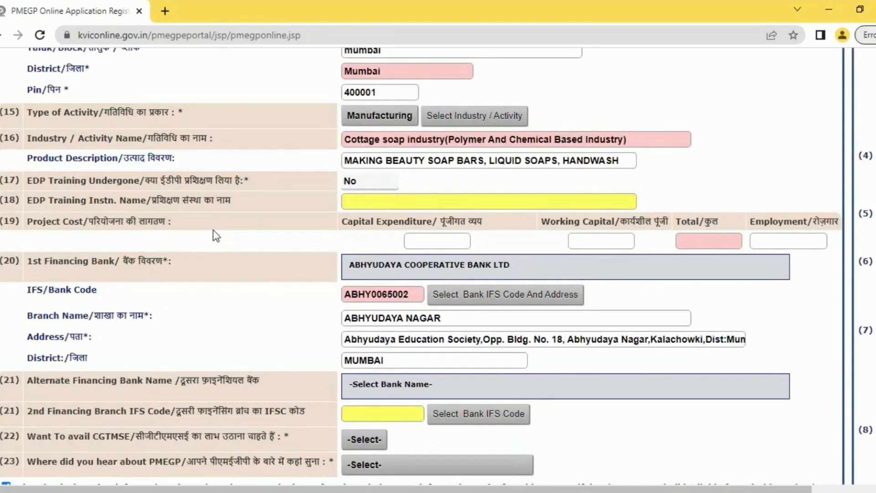
click(414, 397)
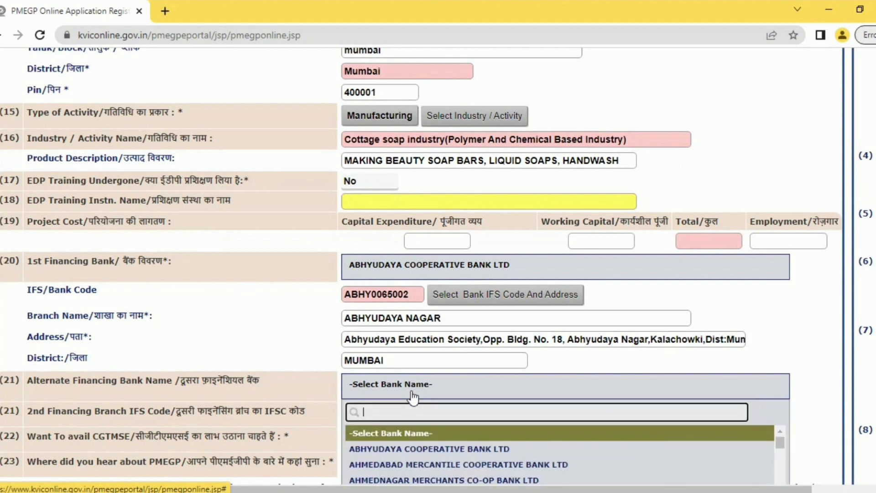
click(483, 398)
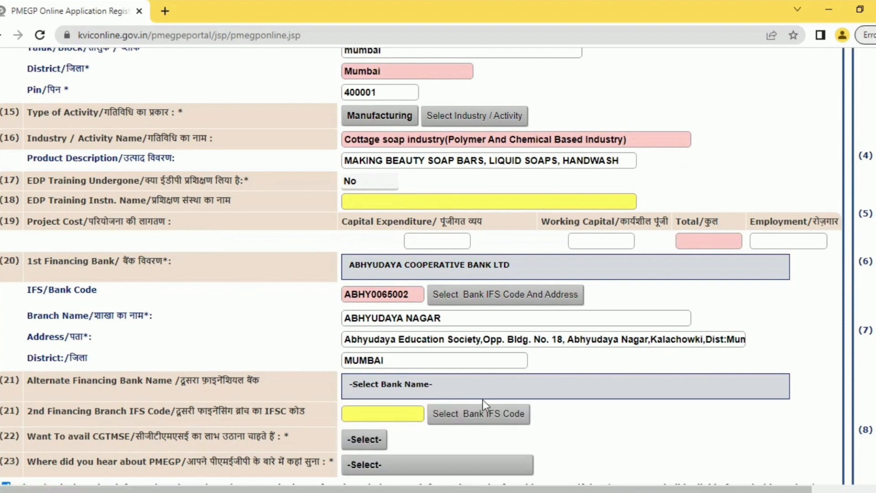
scroll(410, 365, down, 2)
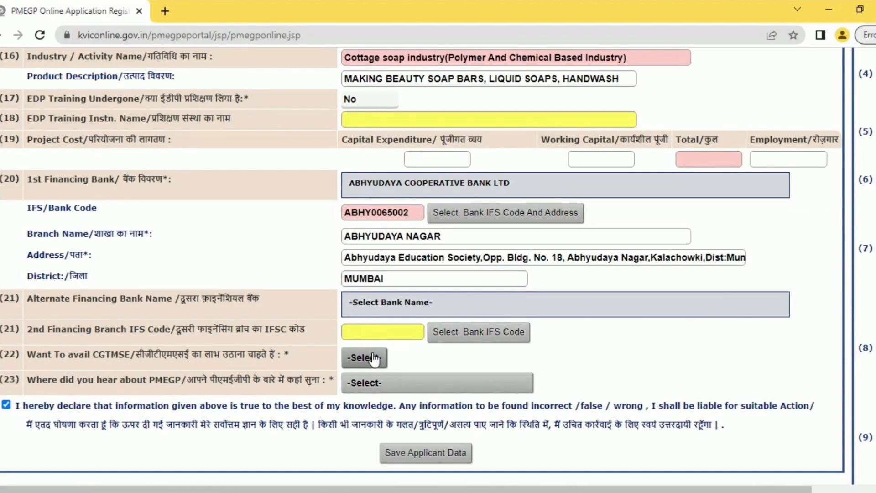
- Set CGTMSE cover to Yes and record Television Advertisement as where PMEGP was heard of
click(374, 359)
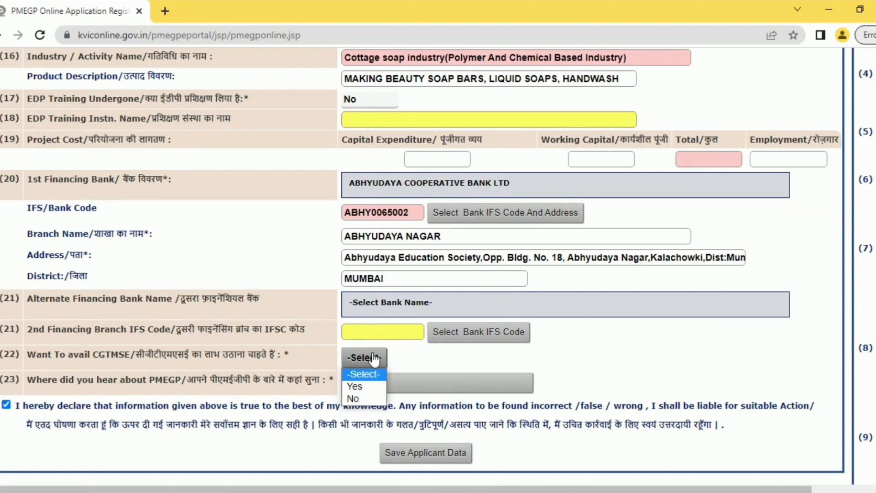
click(356, 387)
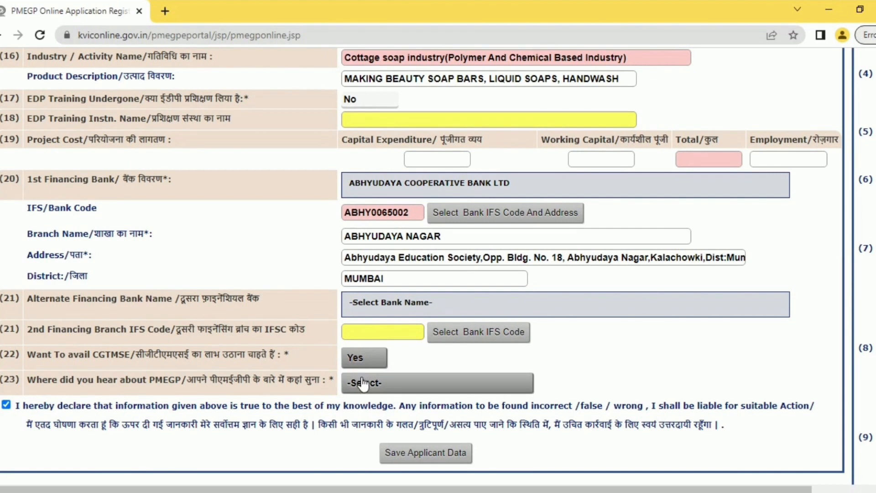
click(362, 384)
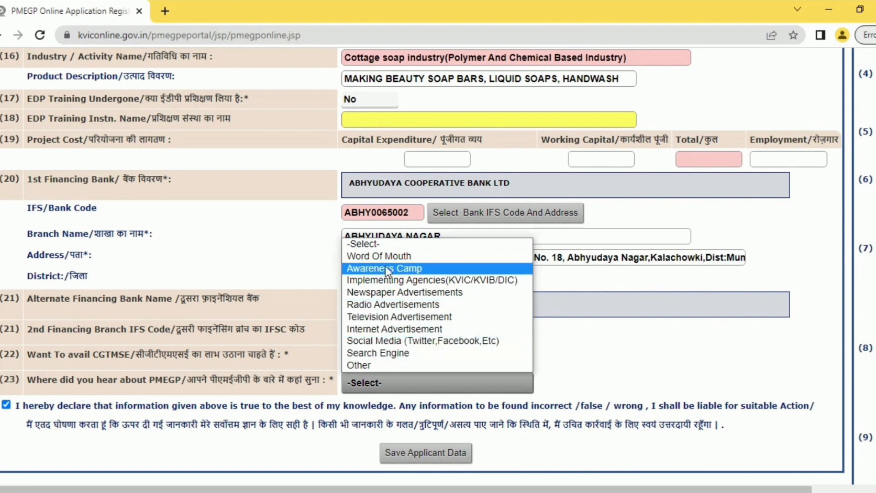
click(397, 317)
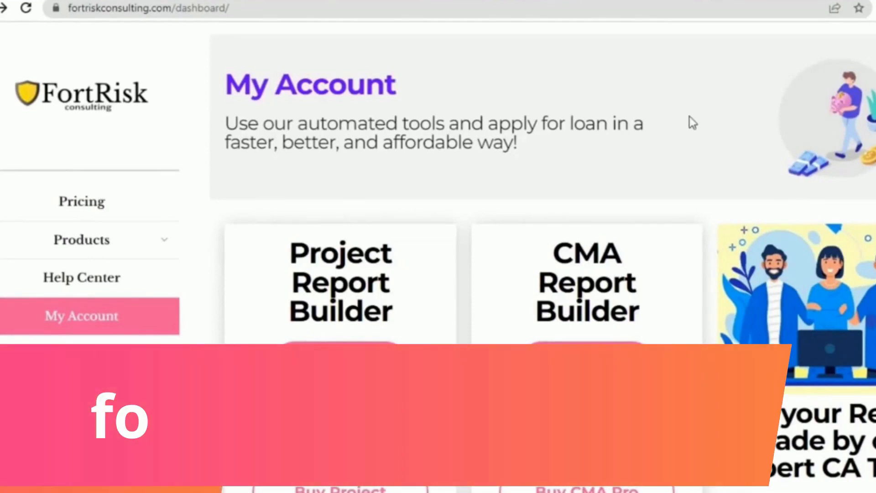
- Choose the Project Report Builder Pro Plan on the FortRisk My Account dashboard
scroll(689, 118, down, 3)
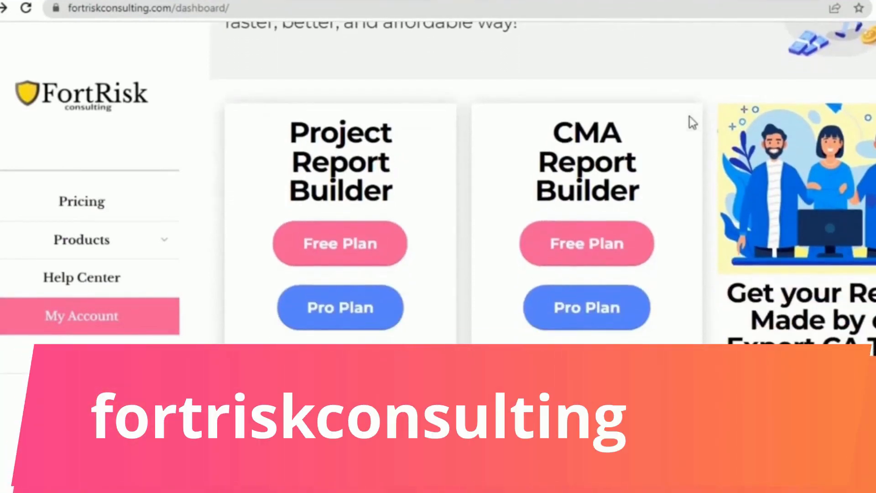
scroll(689, 116, down, 1)
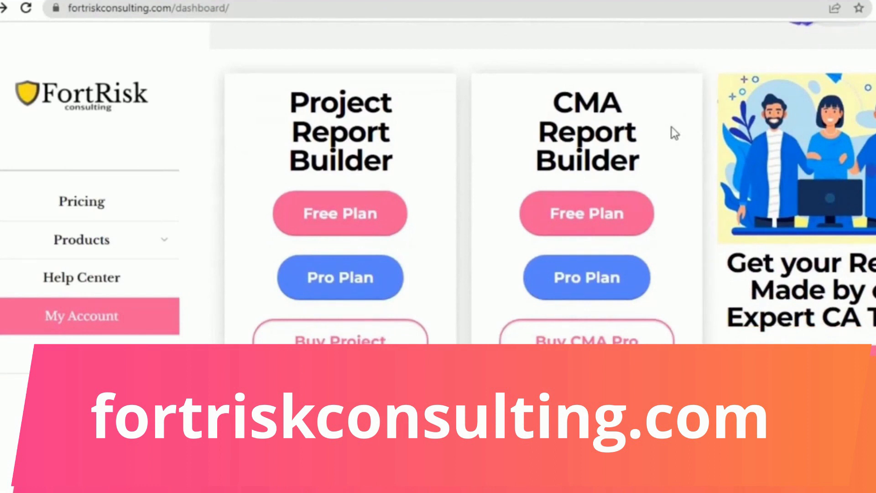
click(322, 275)
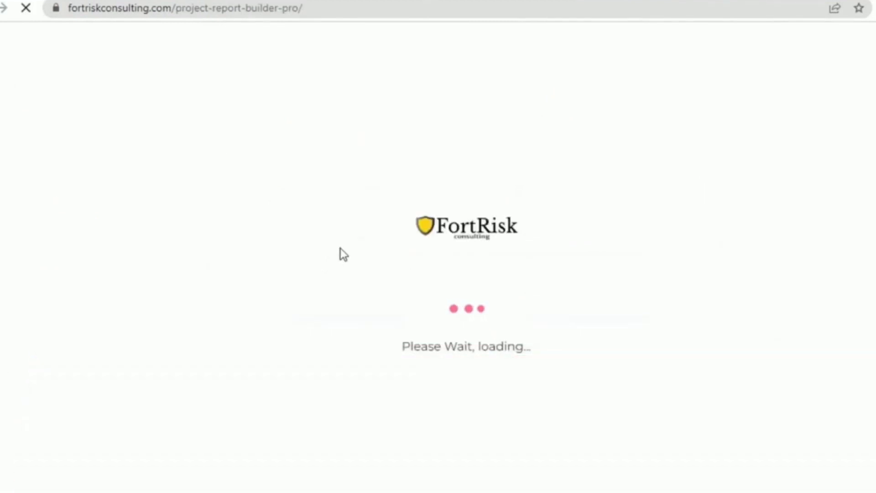
- Enter the business firm name, business address, pincode and business phone number
click(243, 117)
text(abc)
click(241, 337)
text(abc lane abc road)
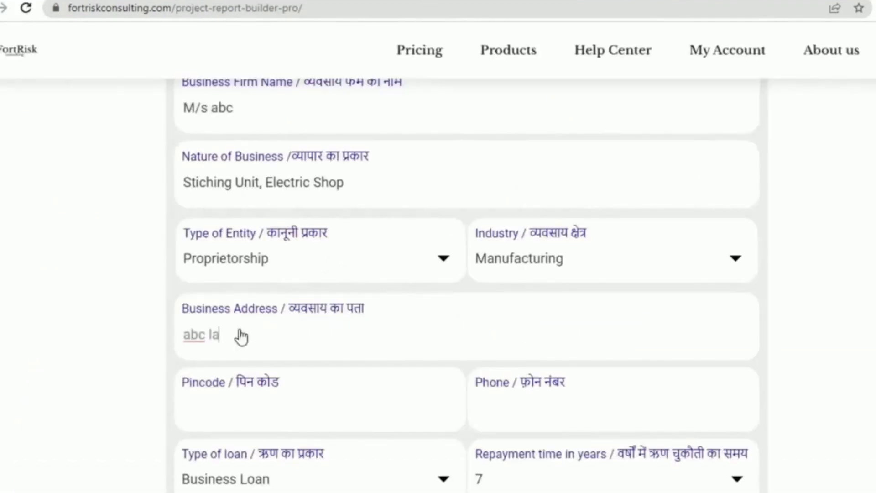
click(212, 412)
text(400001)
click(509, 408)
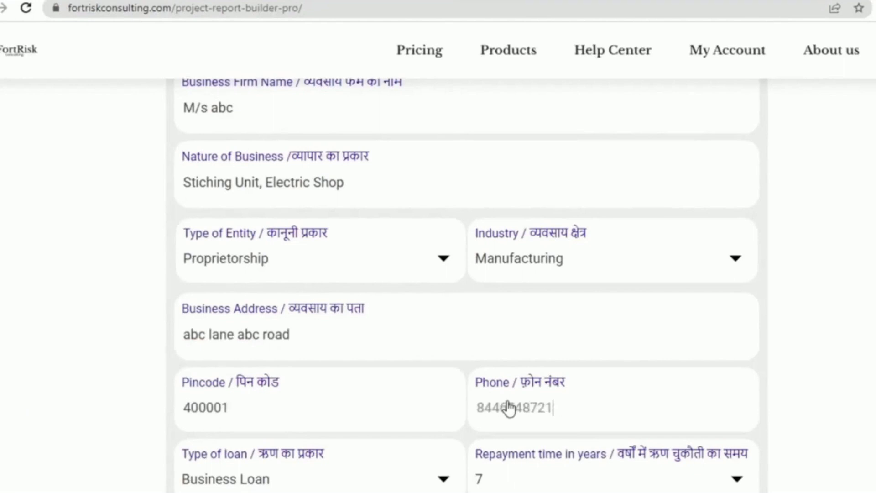
- Choose PMEGP Loan with a 6-year repayment and General Category Urban Area 15% subsidy
click(294, 477)
click(292, 439)
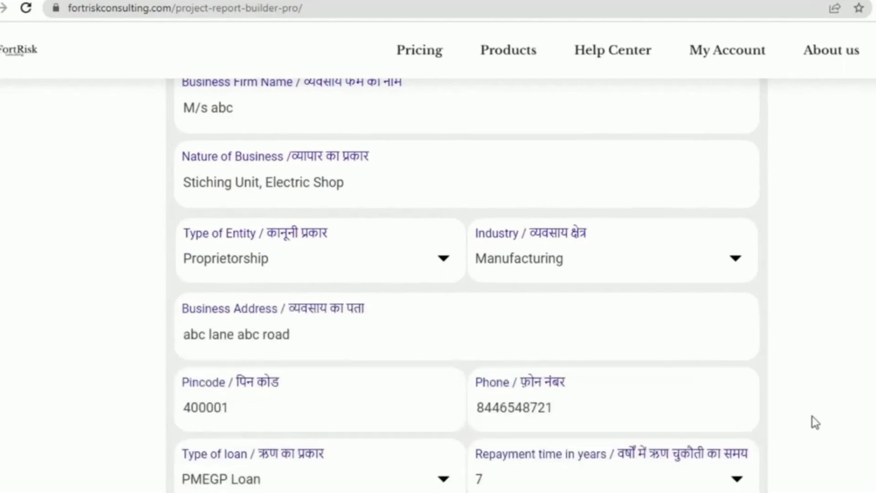
scroll(813, 417, down, 3)
click(320, 401)
click(292, 276)
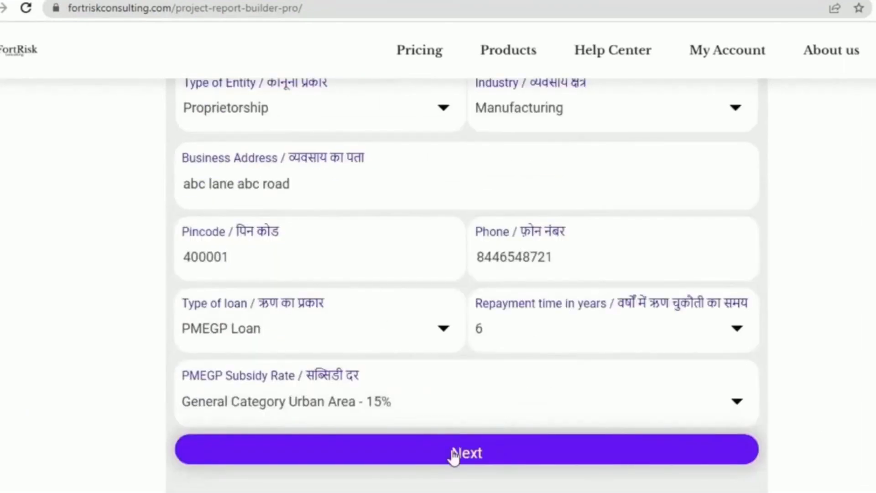
- Fill in the owner's name, address and contact phone, and set employees to 7
click(453, 454)
click(260, 153)
text(abc)
click(211, 380)
text(abc lane)
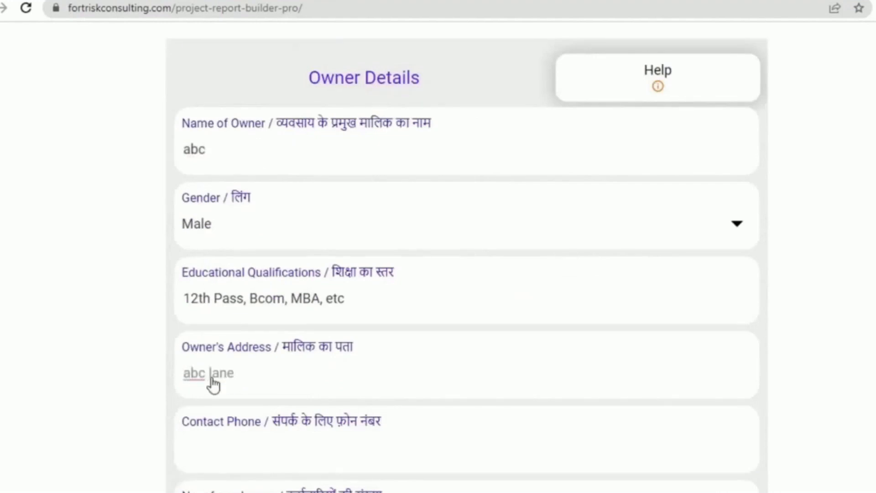
text( abc bldg)
click(231, 458)
scroll(812, 379, down, 3)
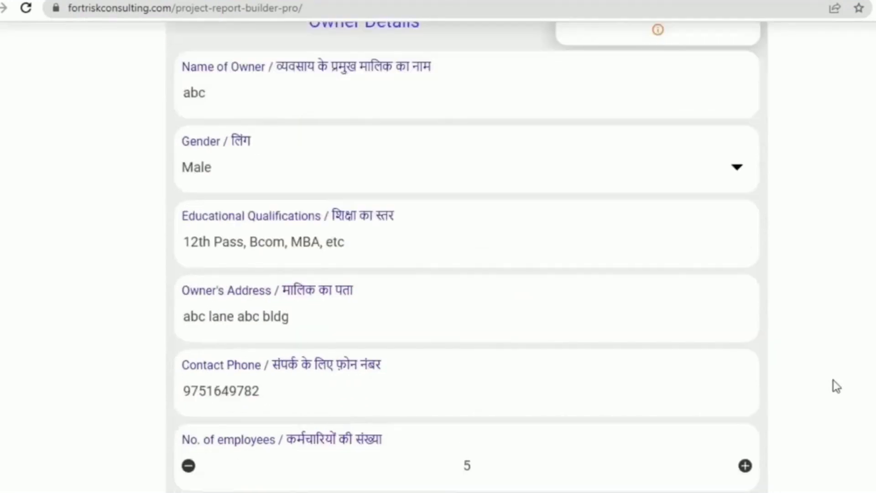
click(745, 378)
click(745, 379)
- Add machinery and equipment at 1,500,000 and working capital at 300,000 to the project investment
click(530, 439)
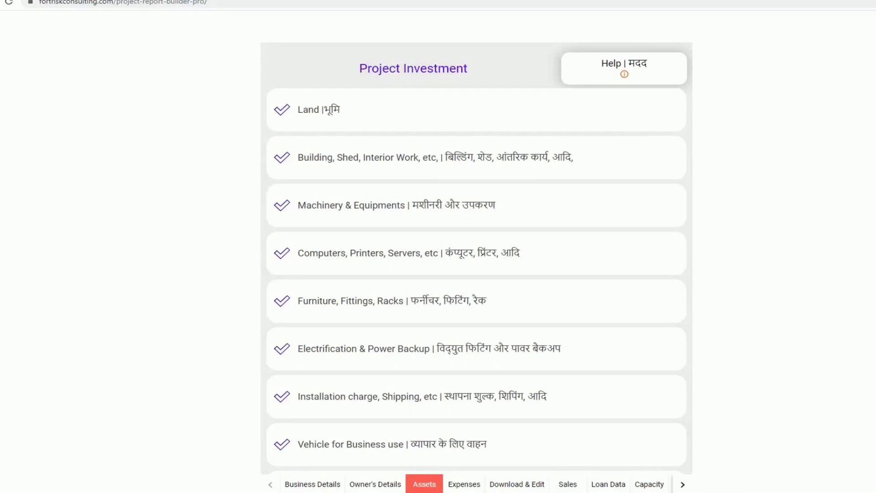
click(280, 205)
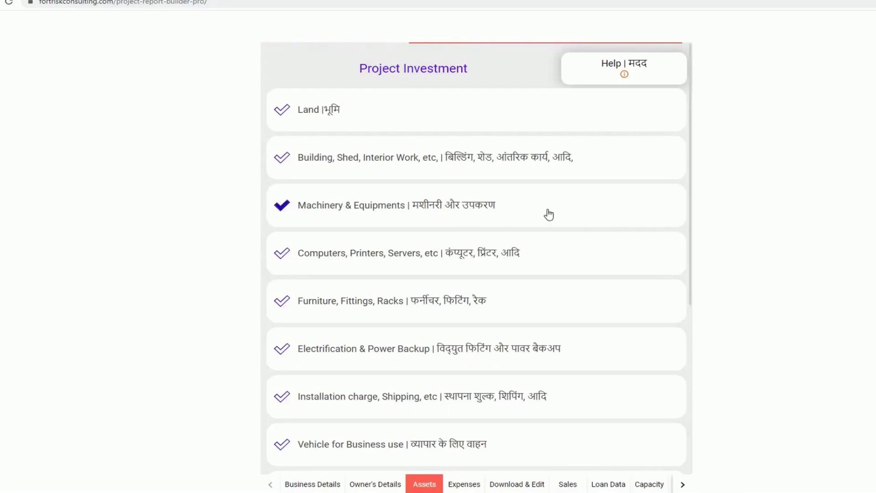
text(1500000)
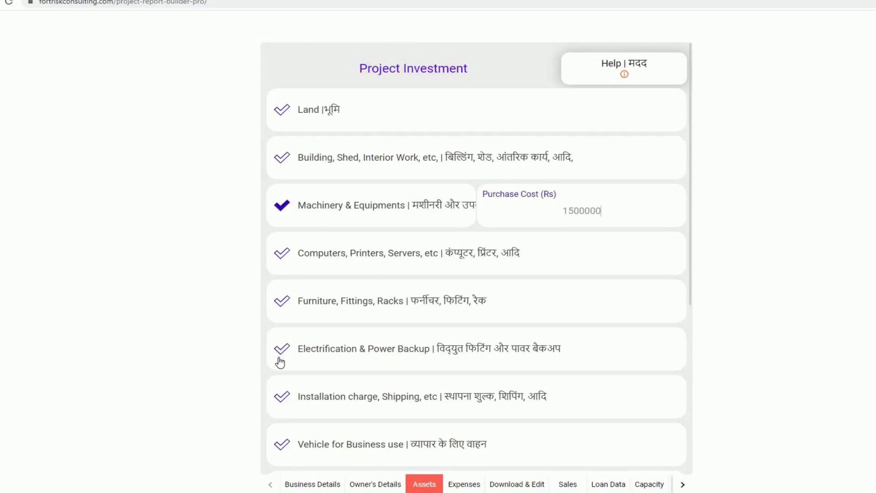
scroll(280, 362, down, 3)
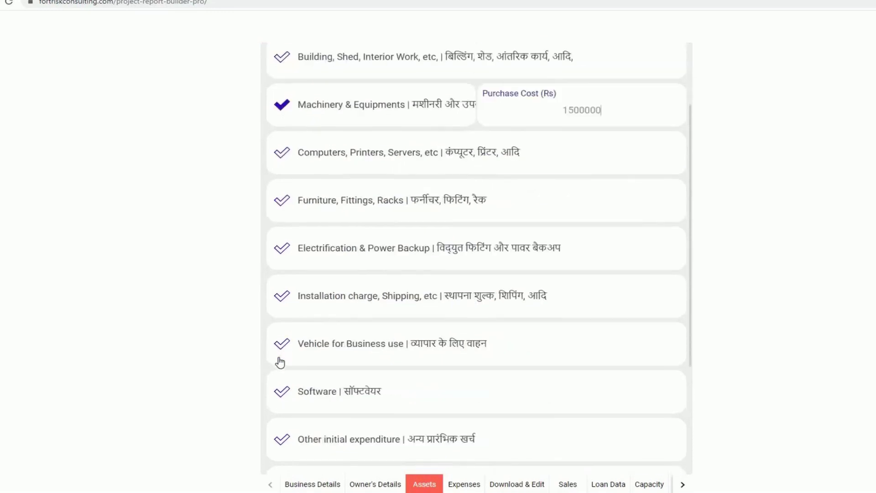
scroll(284, 364, down, 1)
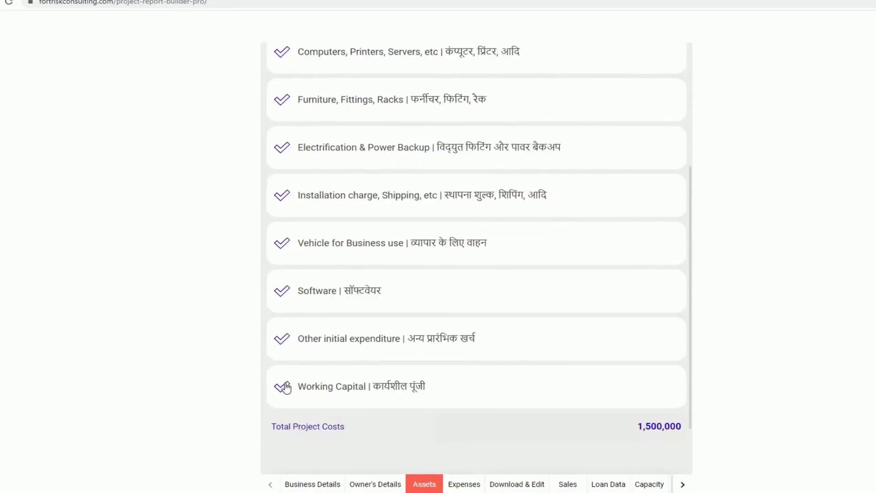
click(284, 387)
text(300000)
scroll(588, 381, down, 1)
click(556, 446)
- Enter monthly purchases of 150000 and salary and wages of 15000, and include electricity, fuel and water
scroll(388, 273, up, 1)
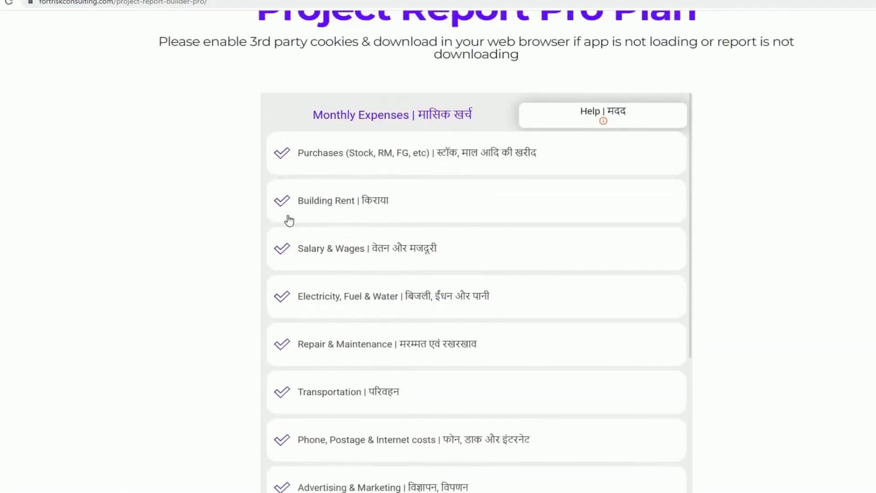
click(282, 153)
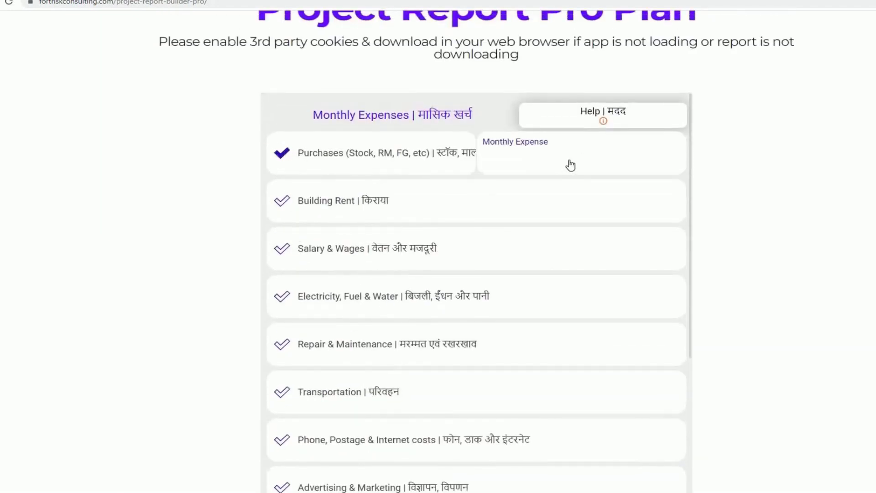
text(150000)
click(282, 251)
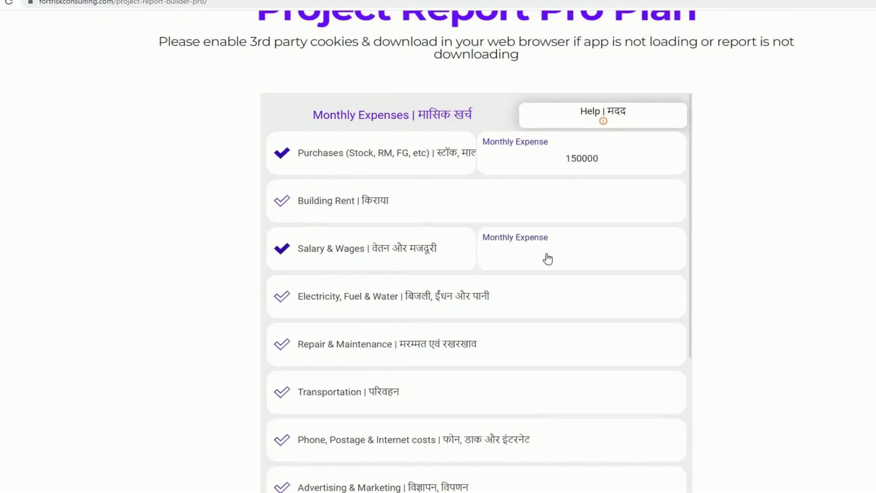
text(15000)
click(283, 297)
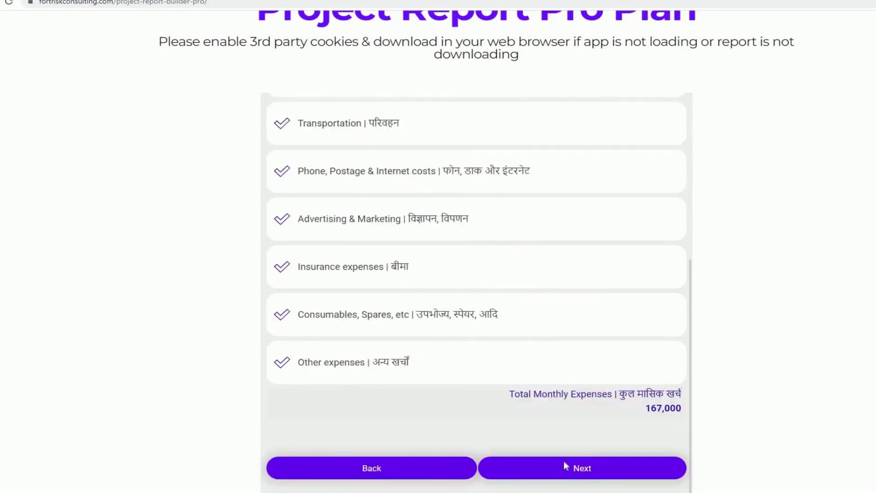
- Generate the project report and download the full 15-page PDF, scrolling through it
click(565, 468)
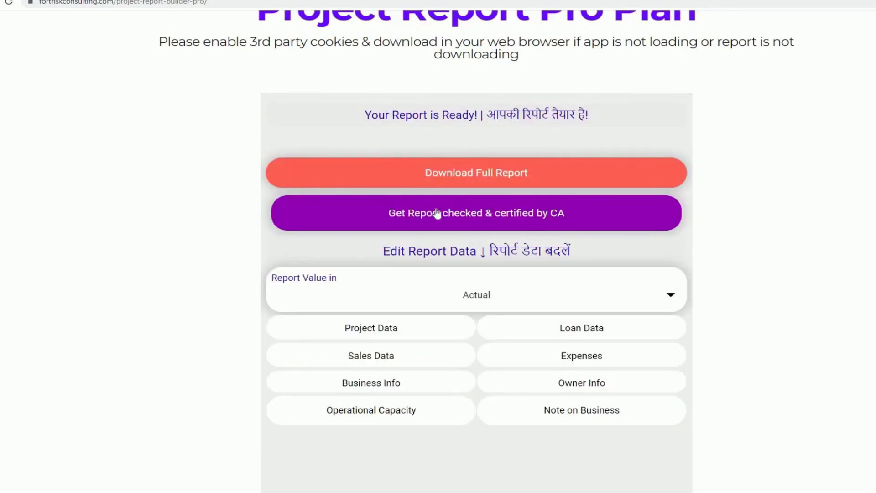
click(461, 178)
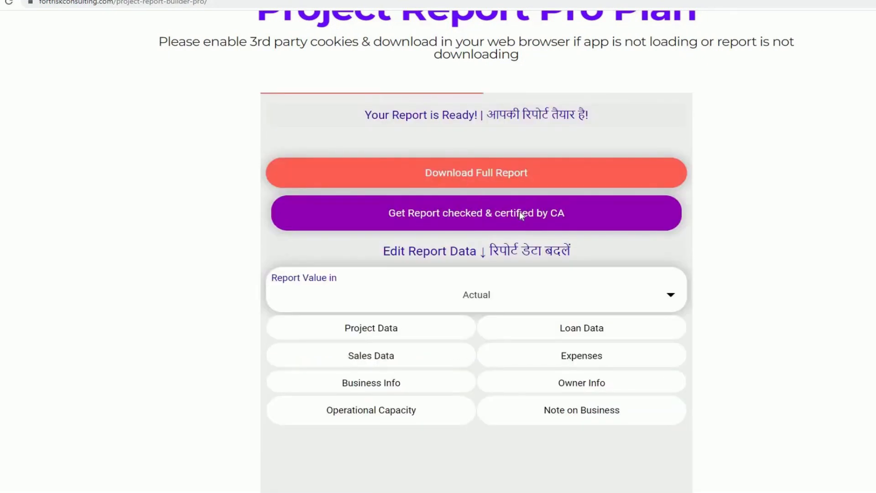
scroll(520, 225, down, 20)
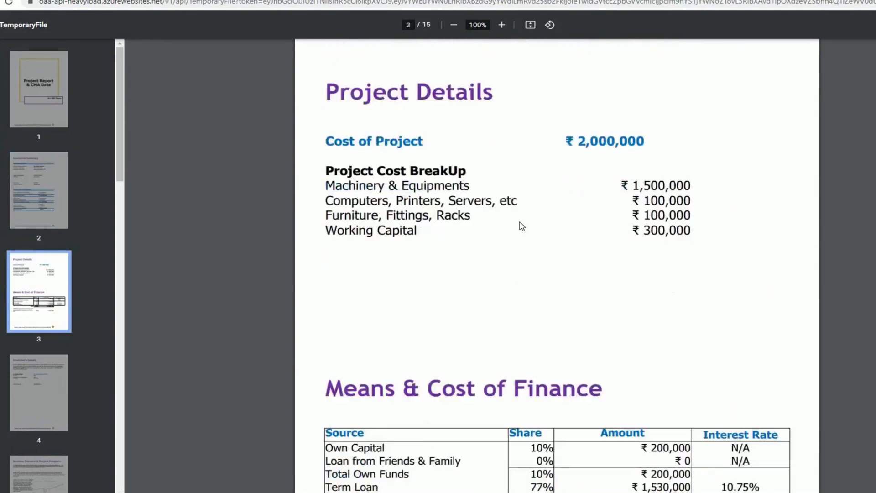
scroll(521, 226, down, 20)
scroll(522, 225, down, 20)
scroll(522, 224, down, 5)
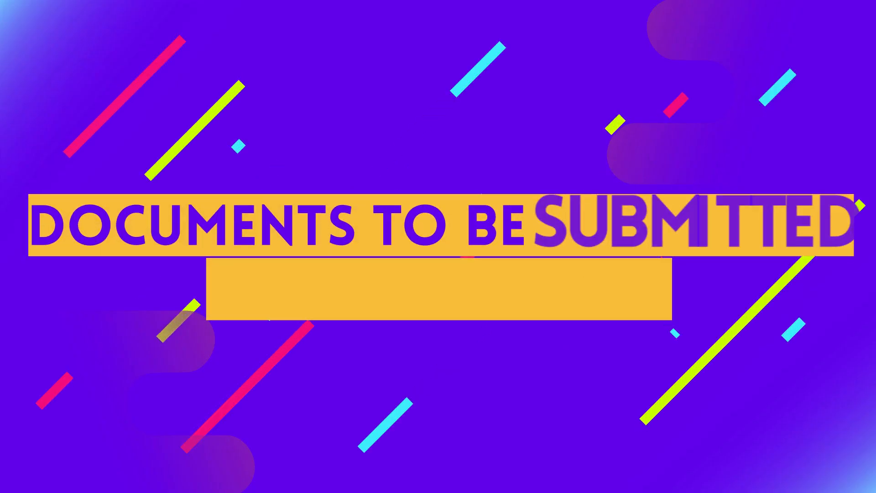